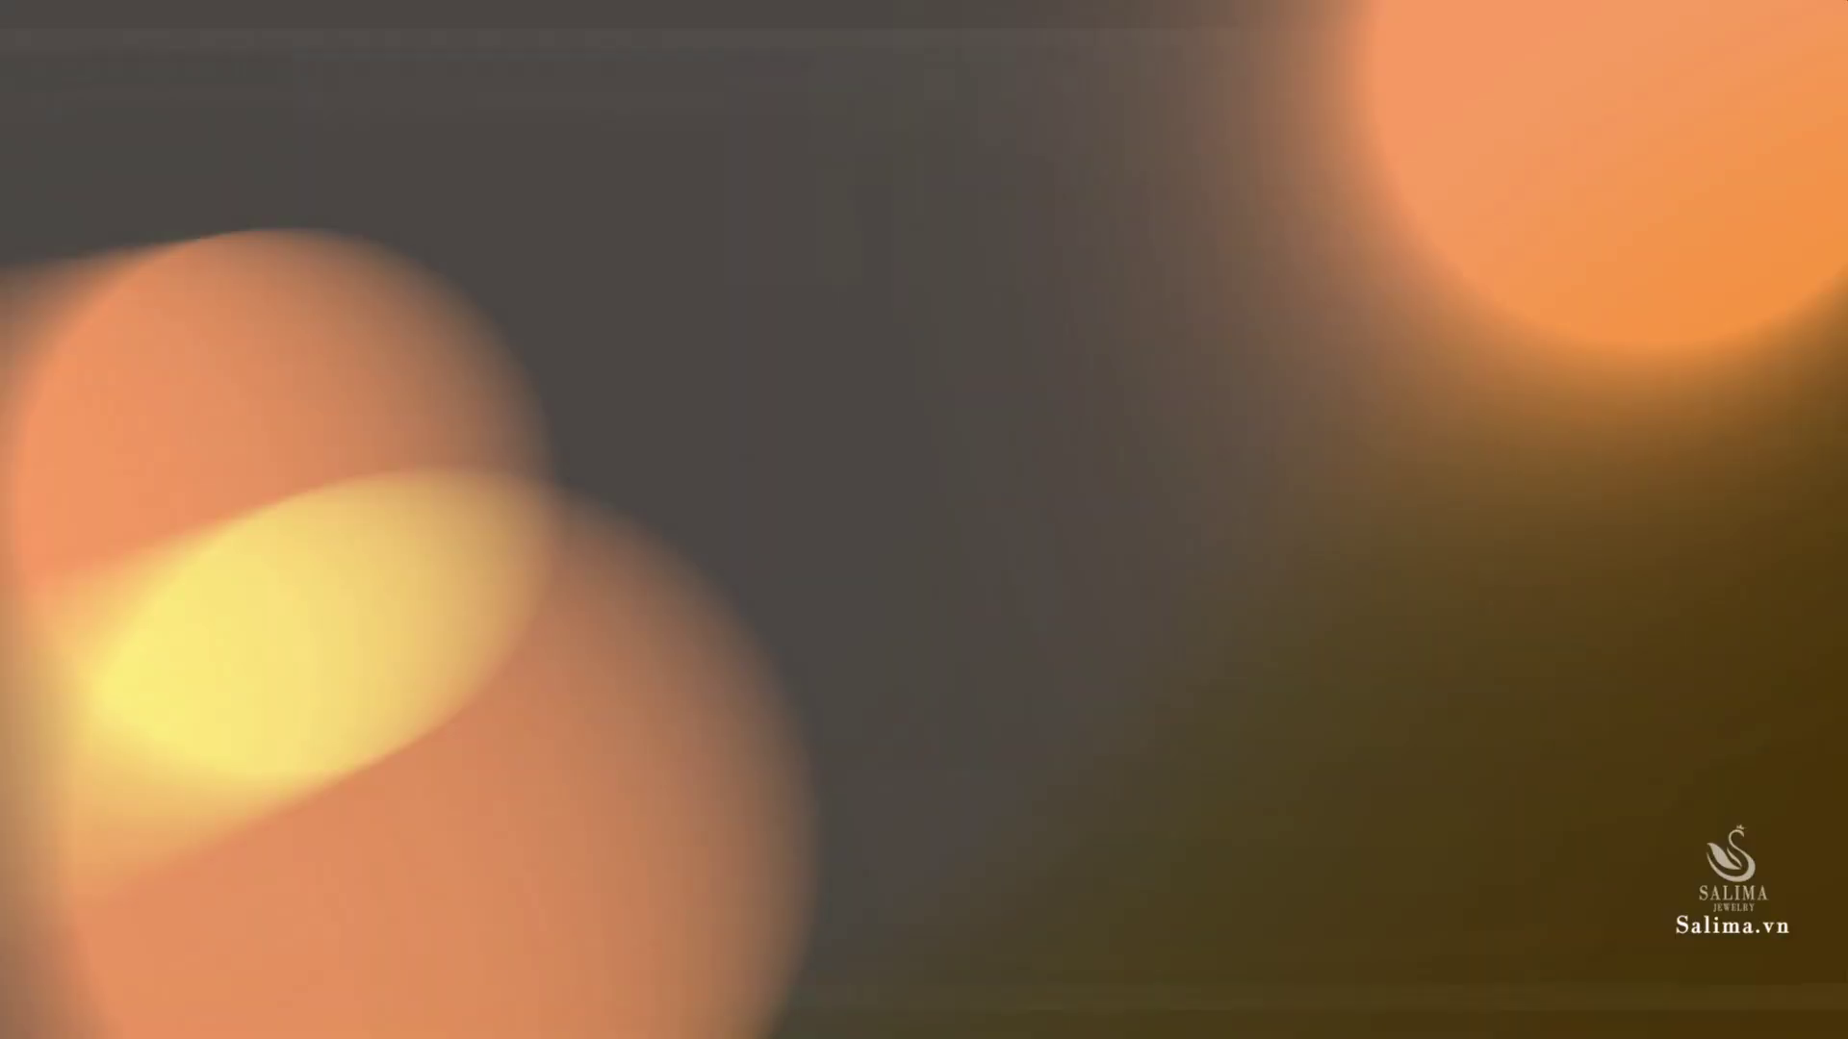
Step: In the Front view, select the centre stone together with its head cutter
scroll(1065, 491, up, 1)
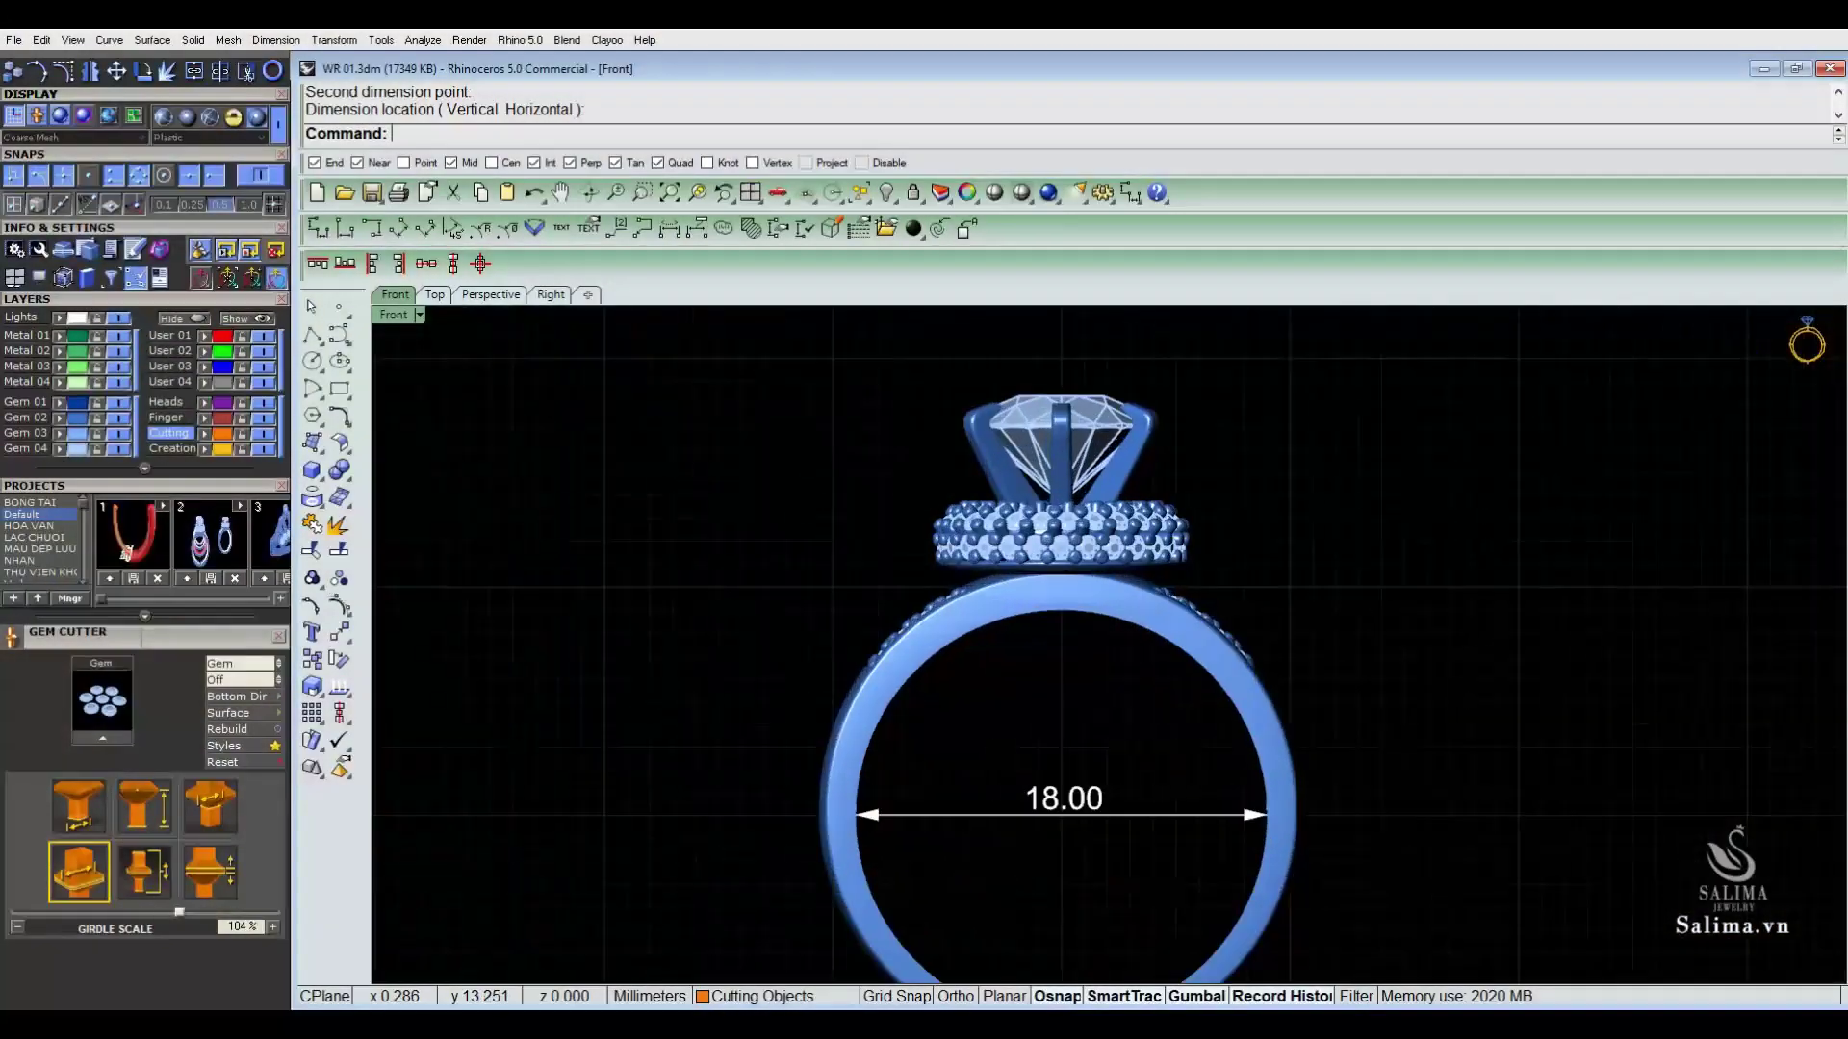
scroll(1065, 491, up, 1)
scroll(1065, 491, up, 1)
scroll(1065, 491, up, 1)
scroll(1065, 466, up, 1)
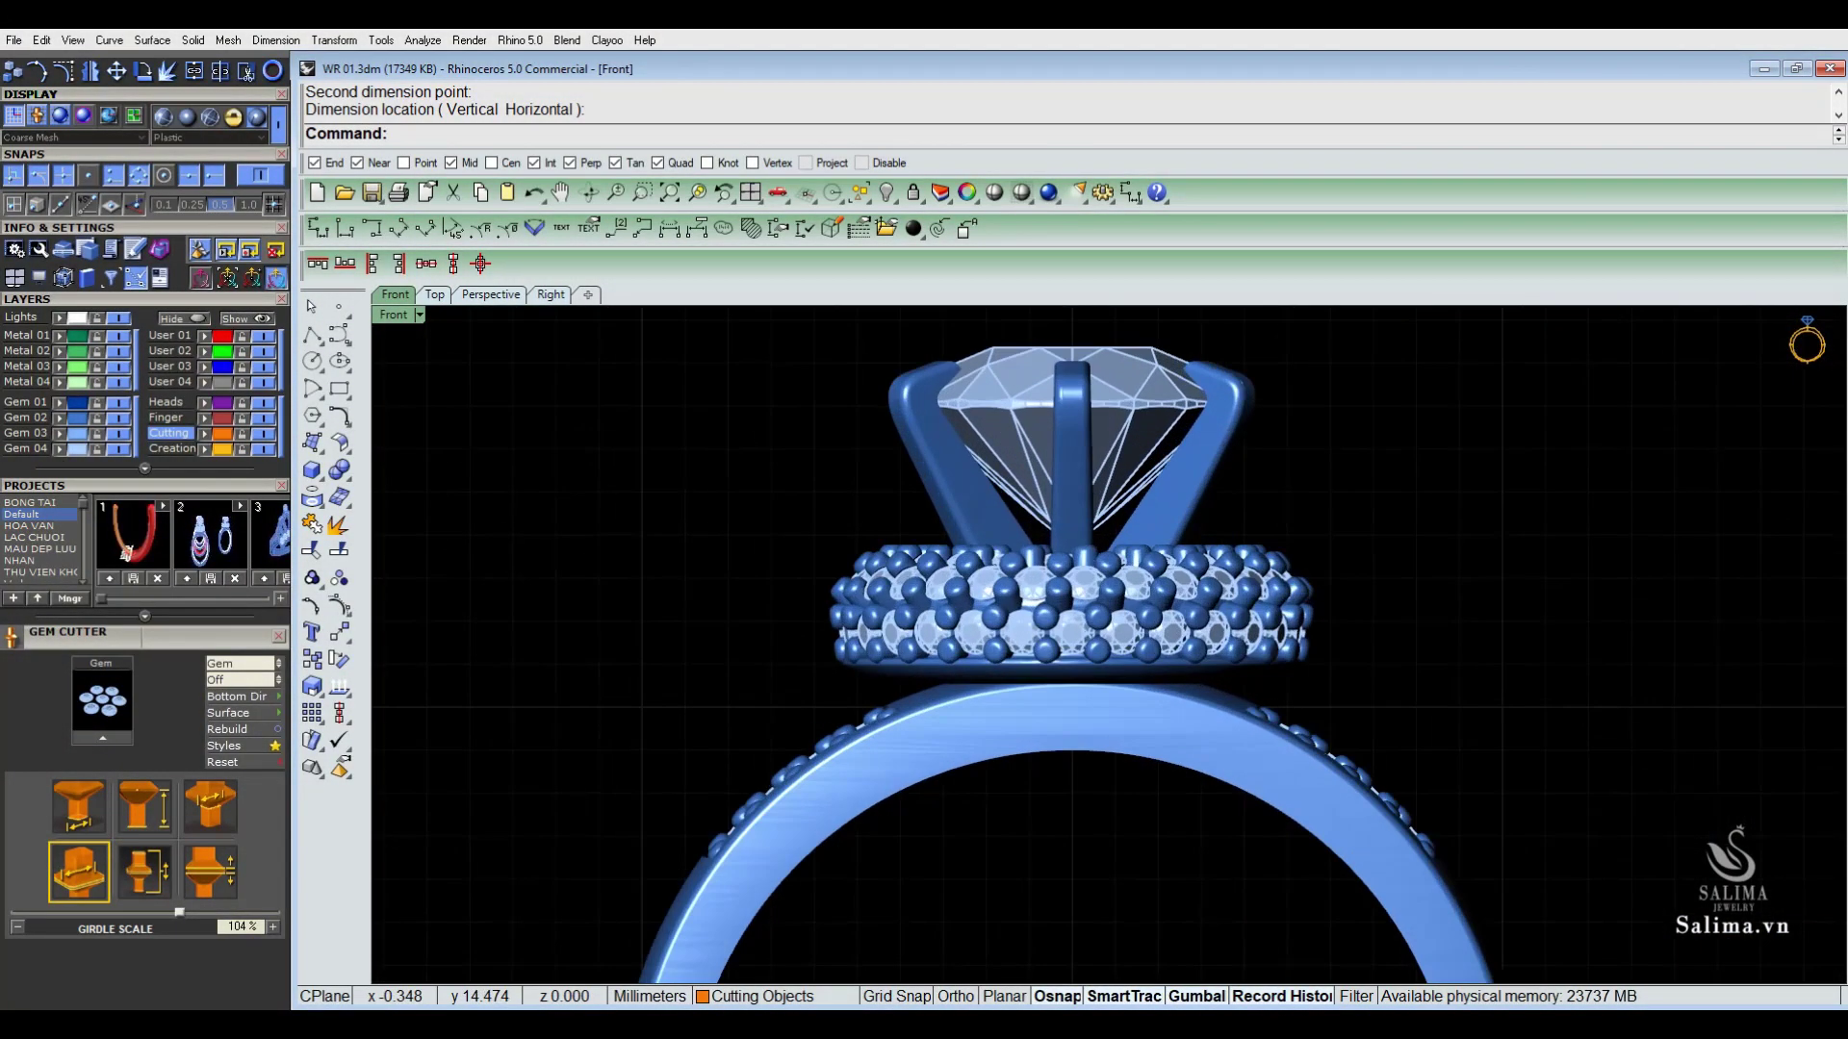
scroll(1065, 466, up, 1)
scroll(1065, 466, up, 1)
scroll(1066, 466, up, 1)
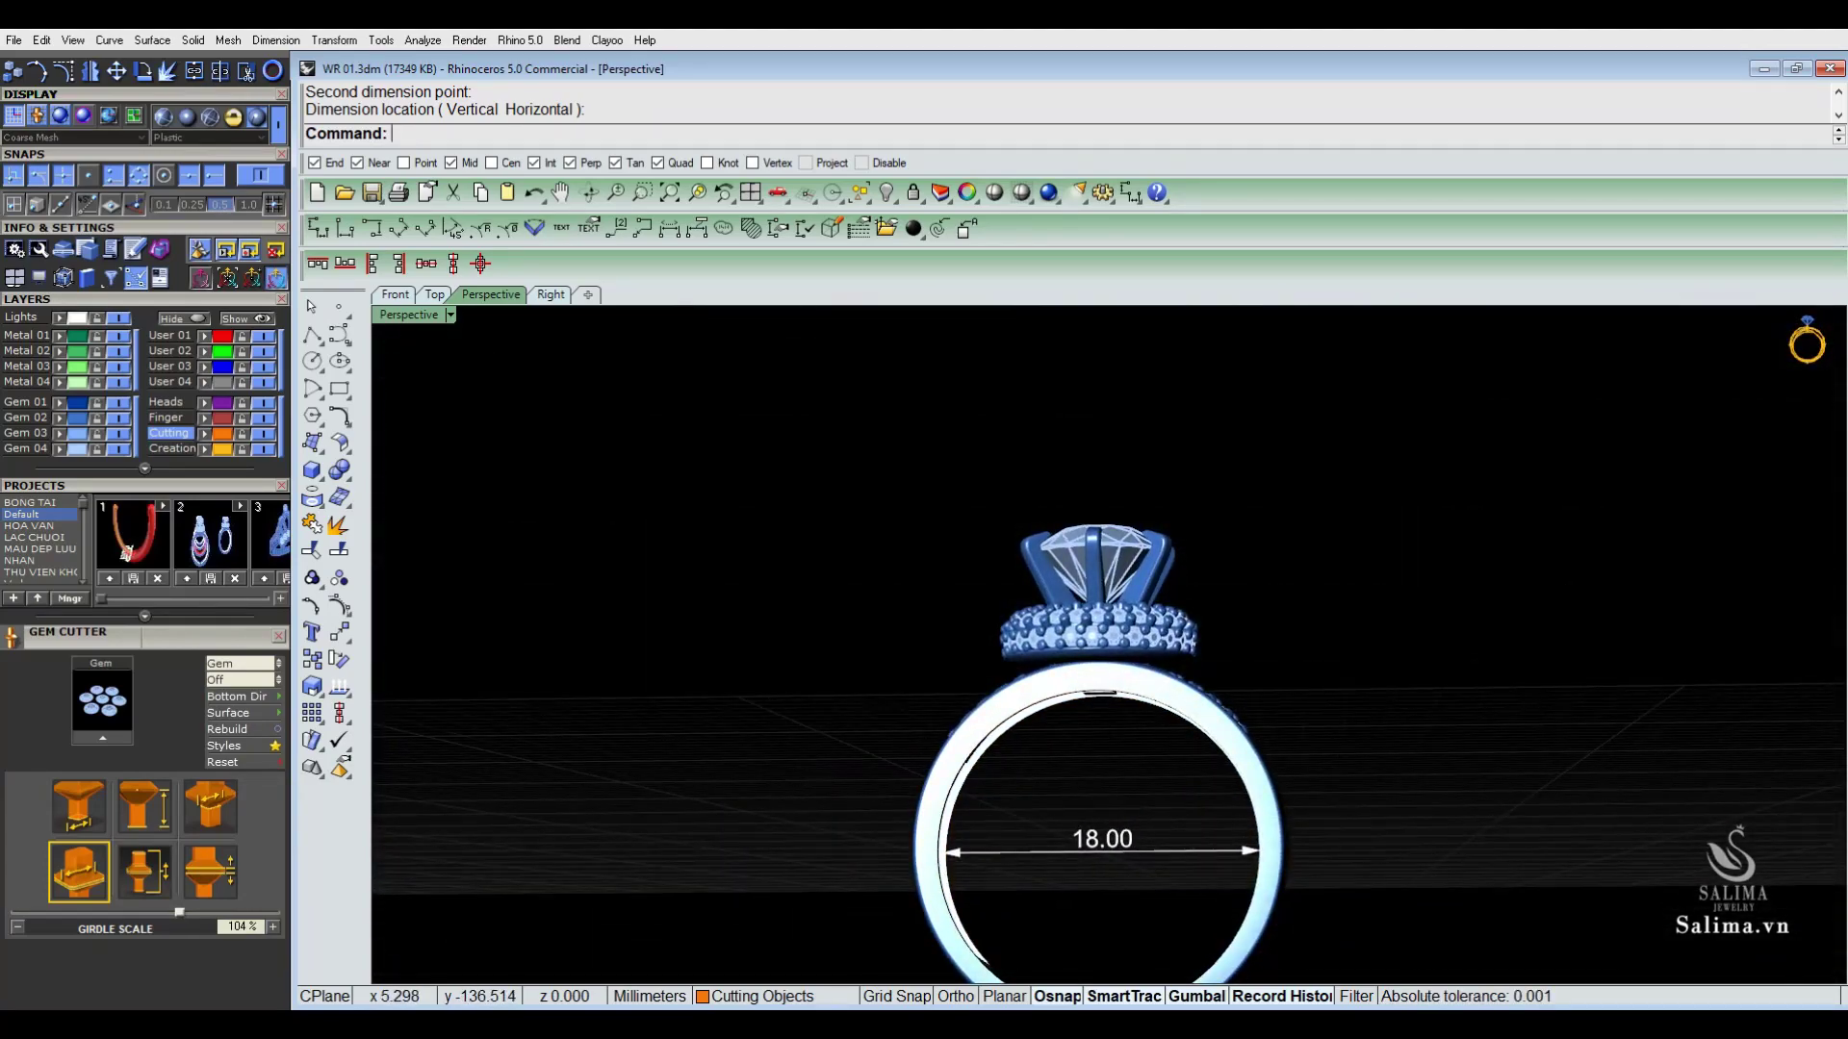
key(ctrl+F2)
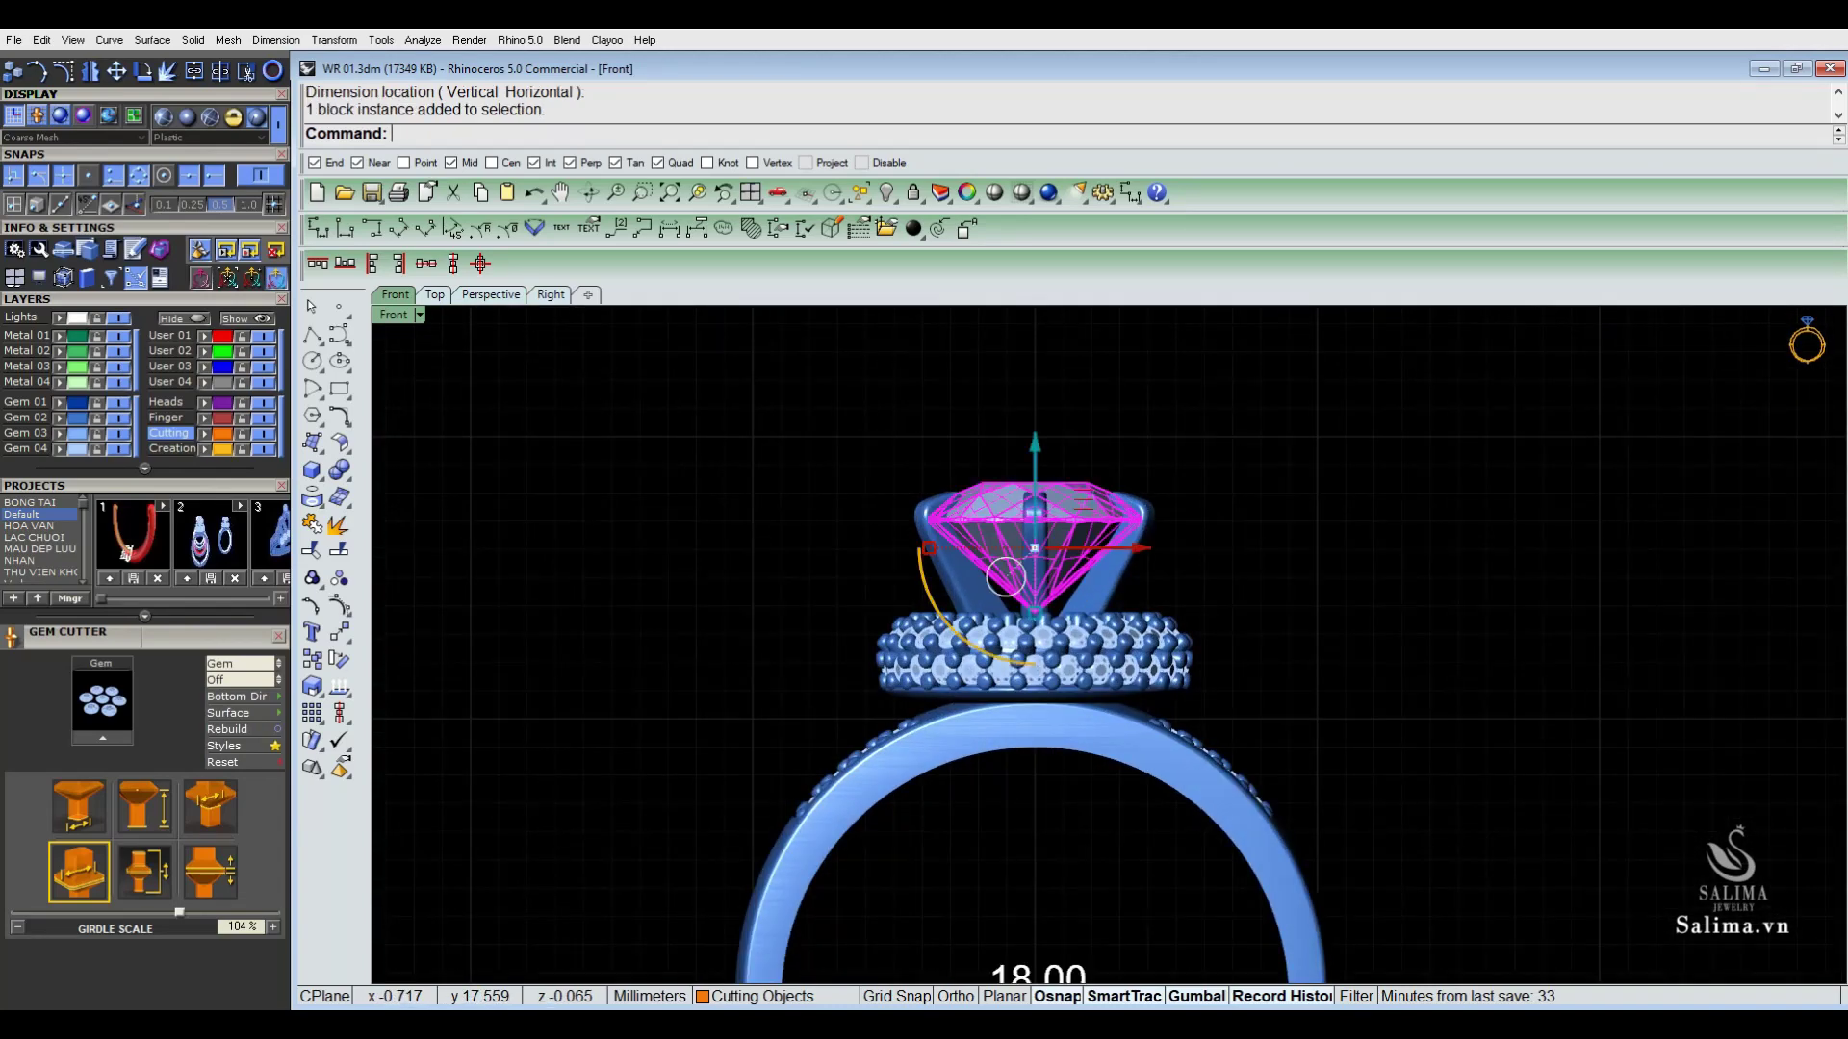
shift+click(1034, 635)
scroll(1034, 698, up, 2)
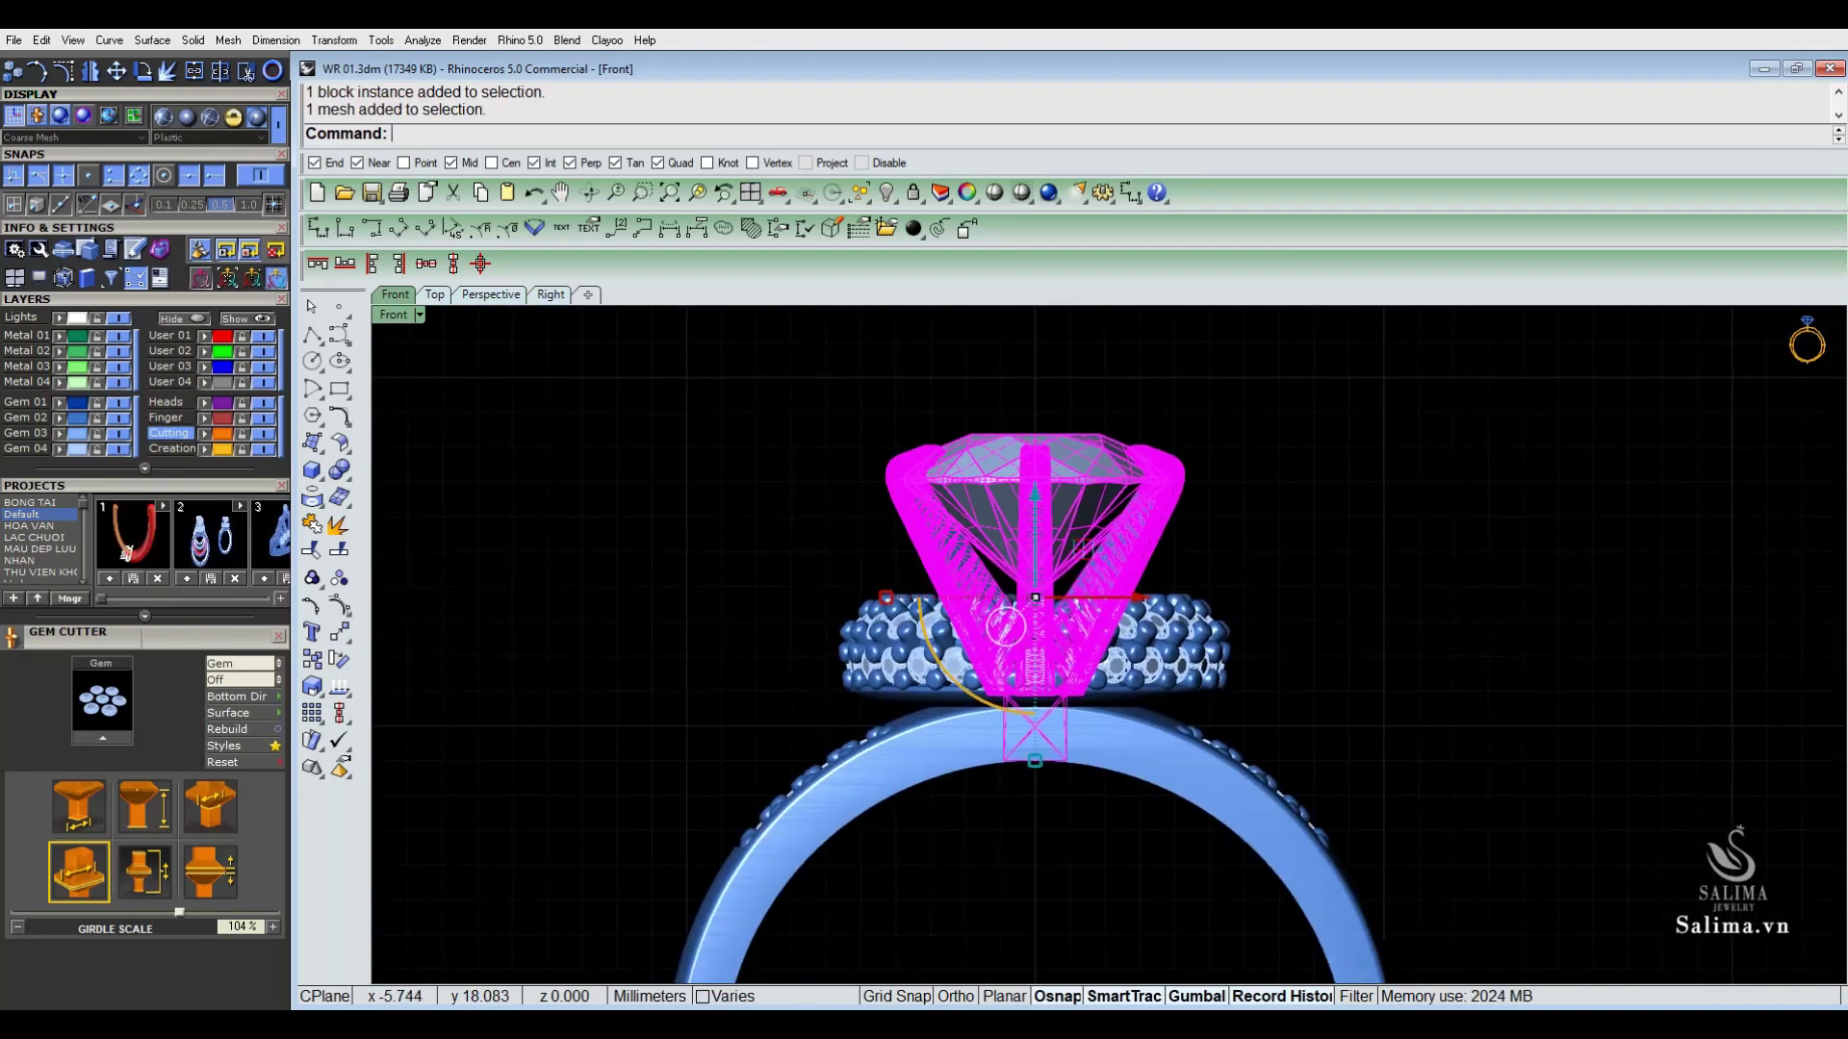
scroll(1006, 626, down, 3)
scroll(1006, 626, down, 2)
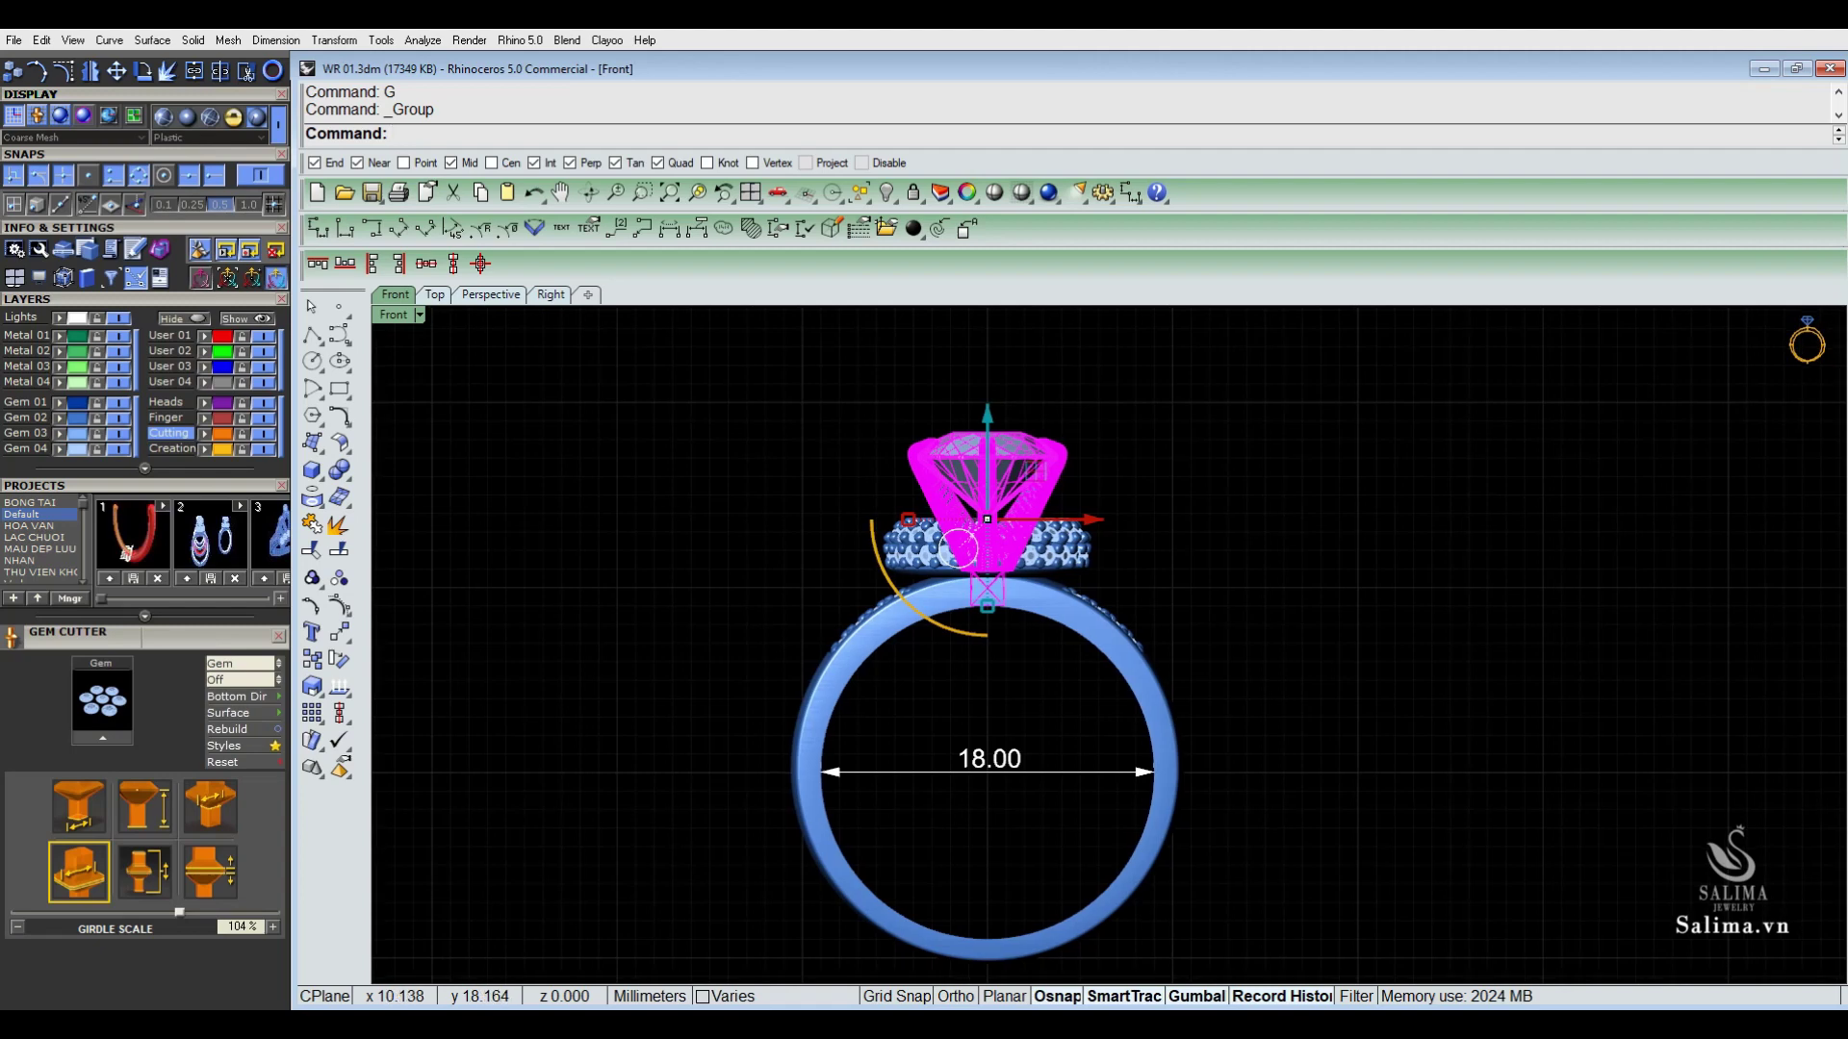
Step: Nudge the centre stone head right, clear of the halo, and view it in Perspective
key(shift+alt+Right)
key(shift+alt+Right)
key(Right)
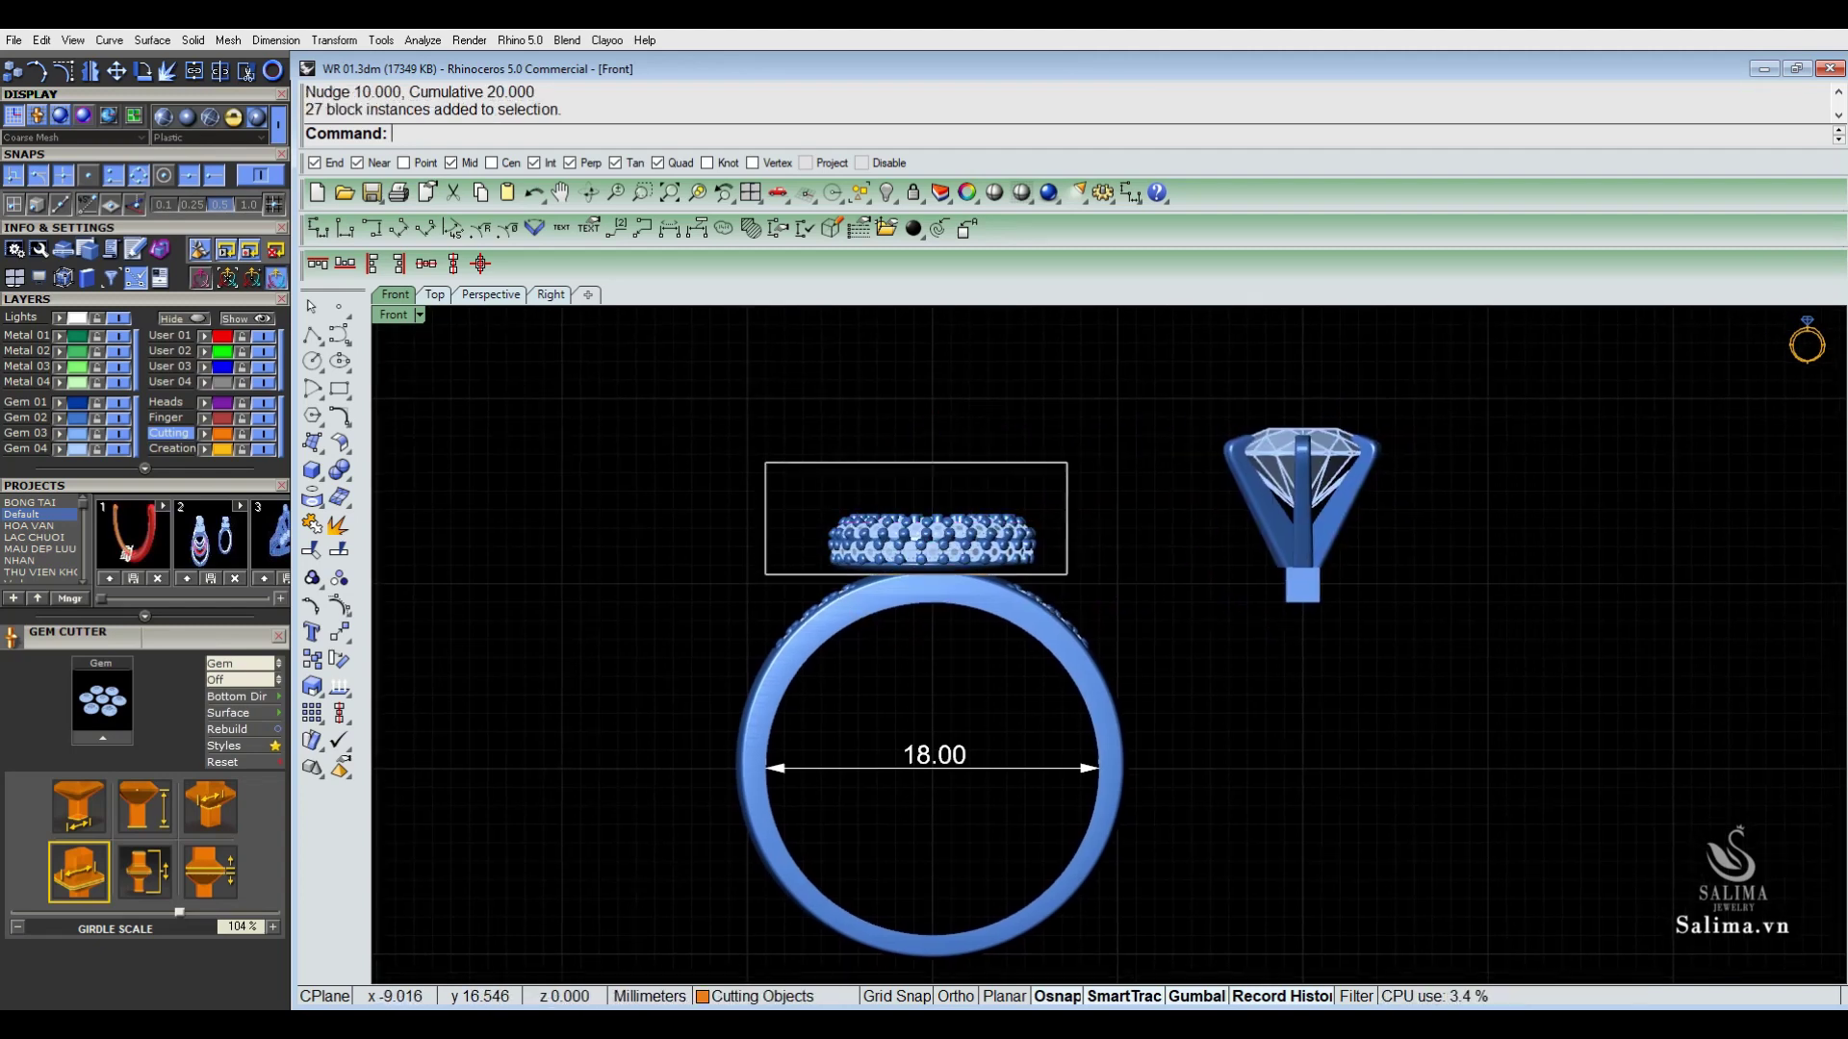
key(ctrl+F1)
key(ctrl+F4)
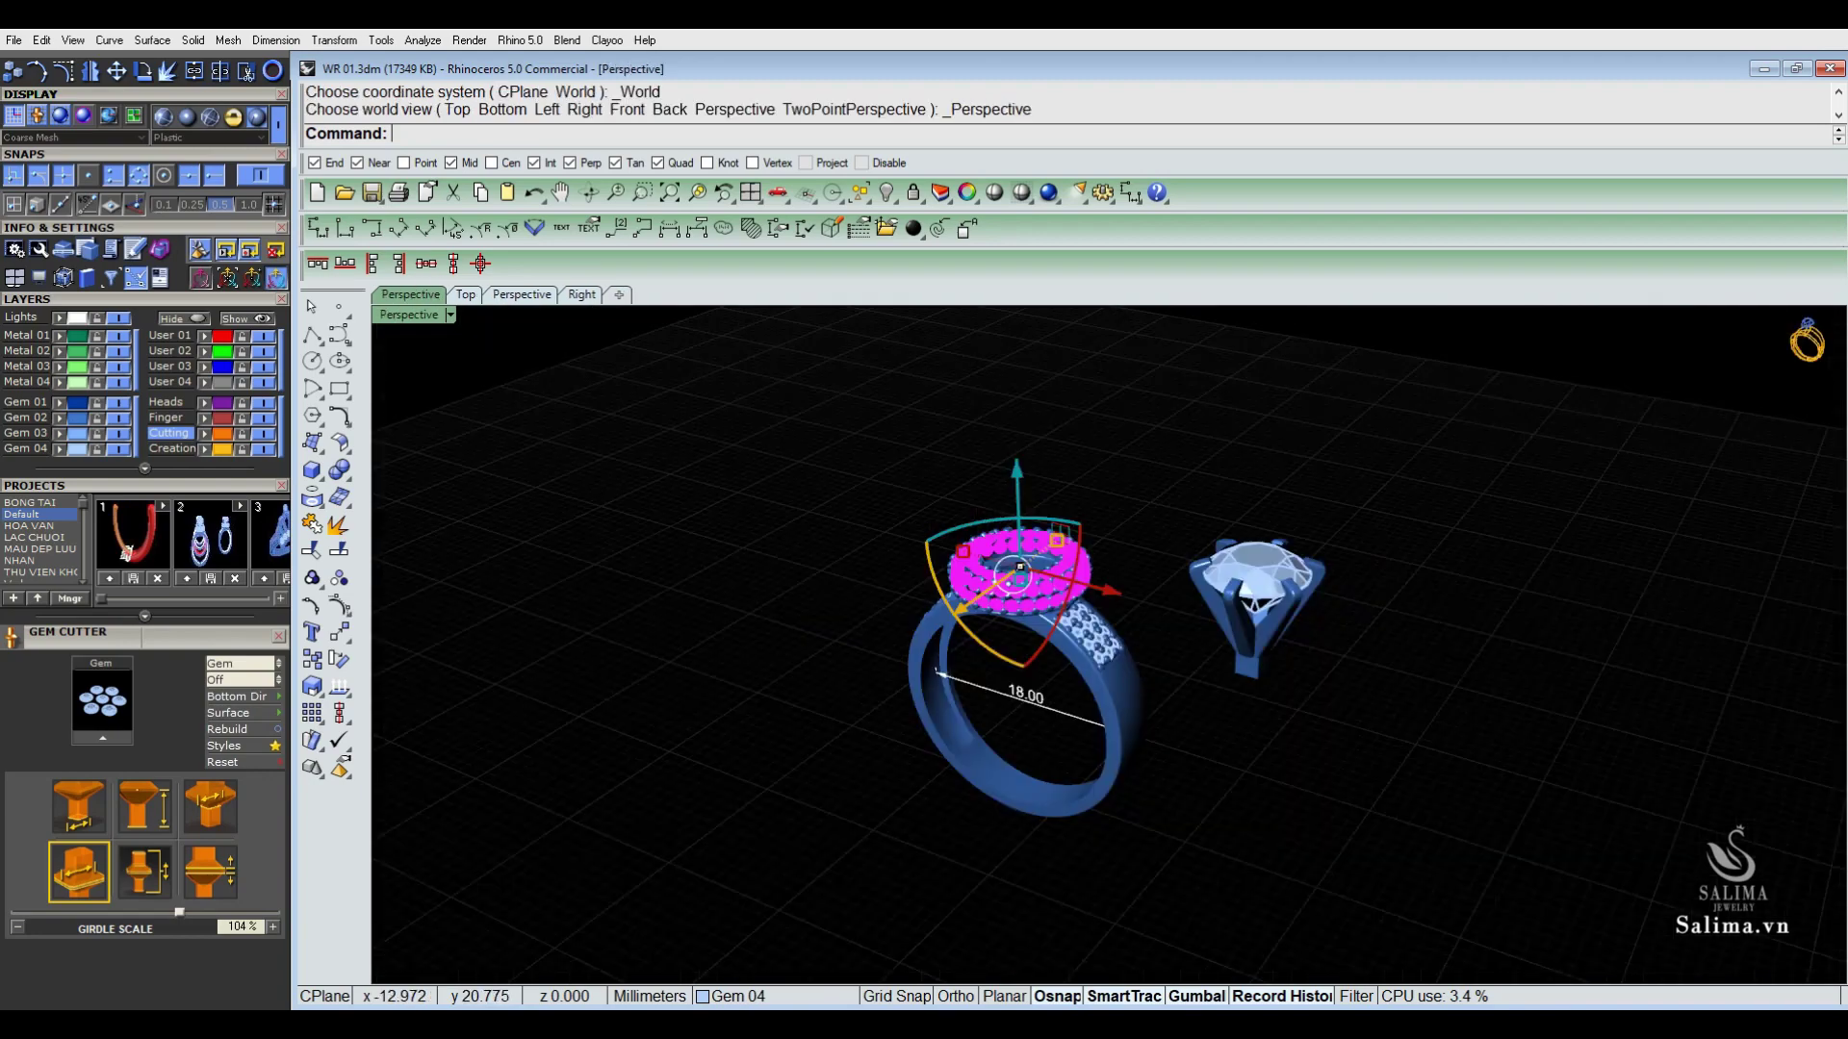
scroll(994, 577, up, 5)
Step: Window-select the halo band, orbit to inspect it, and shift the head left back onto it
drag(1571, 404, 1161, 512)
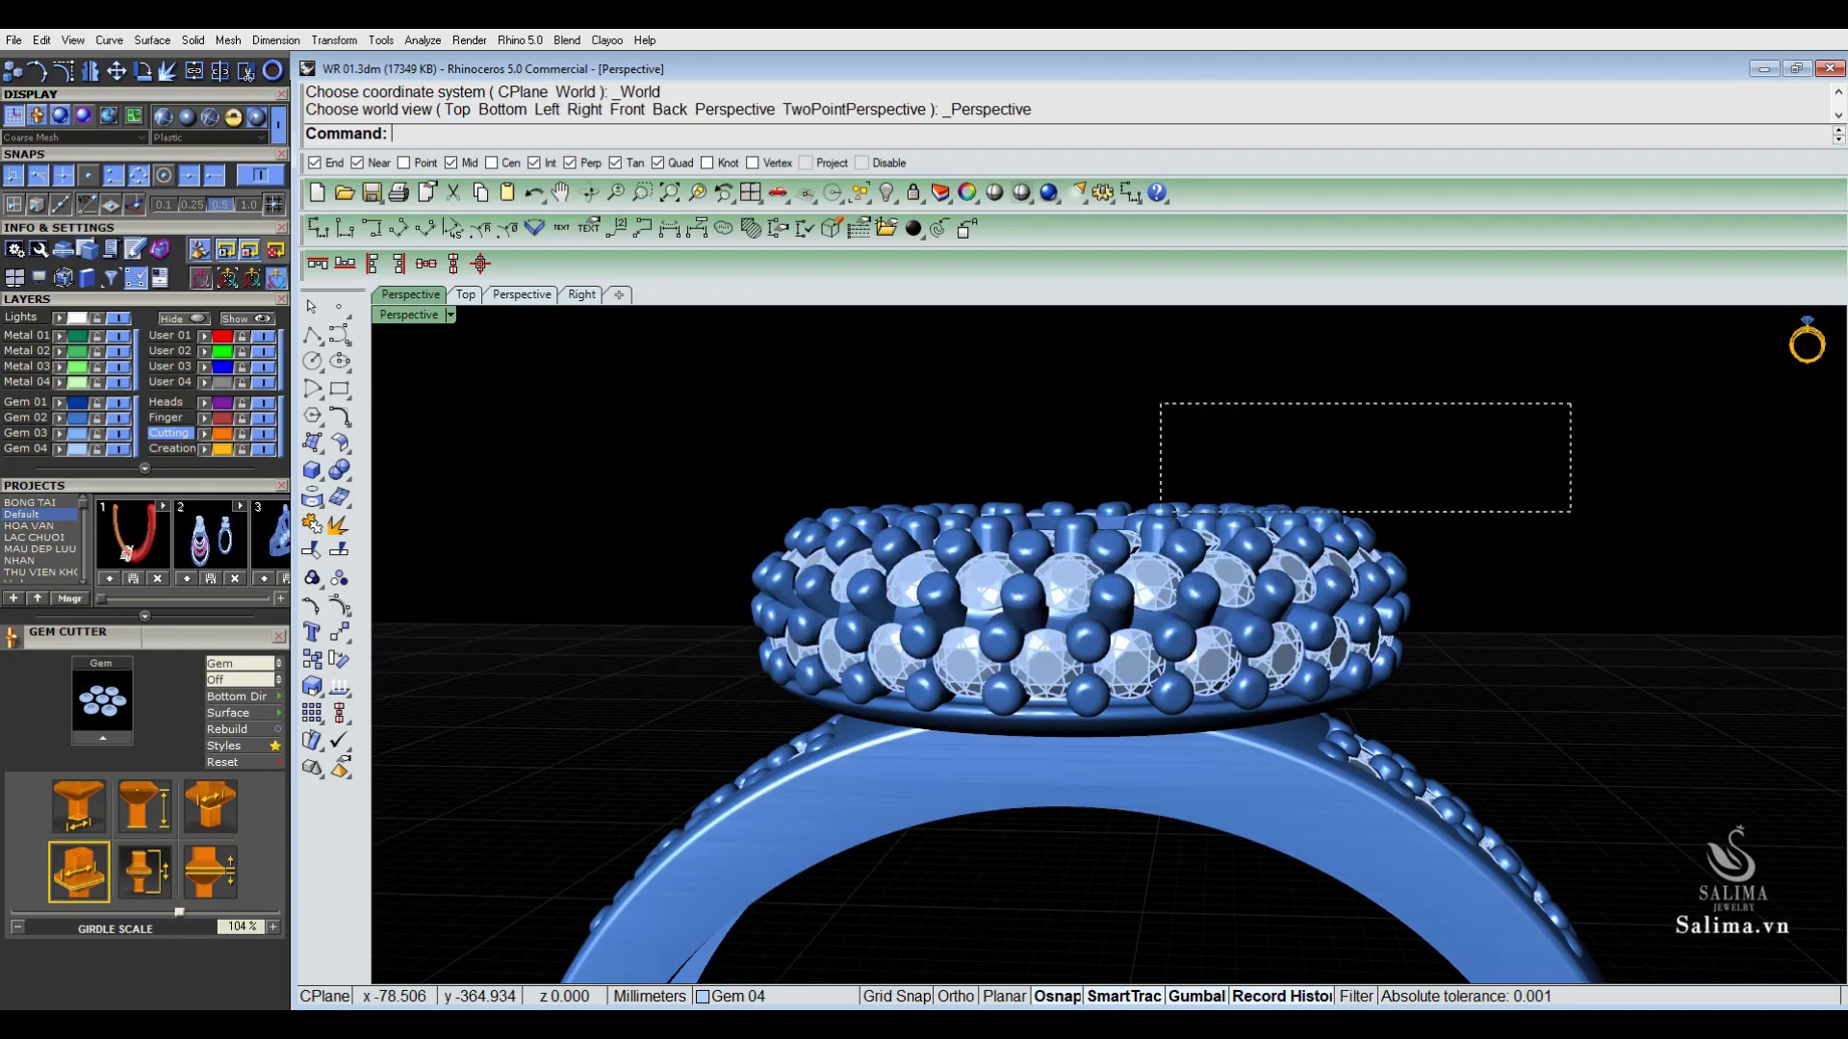
drag(660, 585, 660, 585)
right_drag(660, 585, 1058, 667)
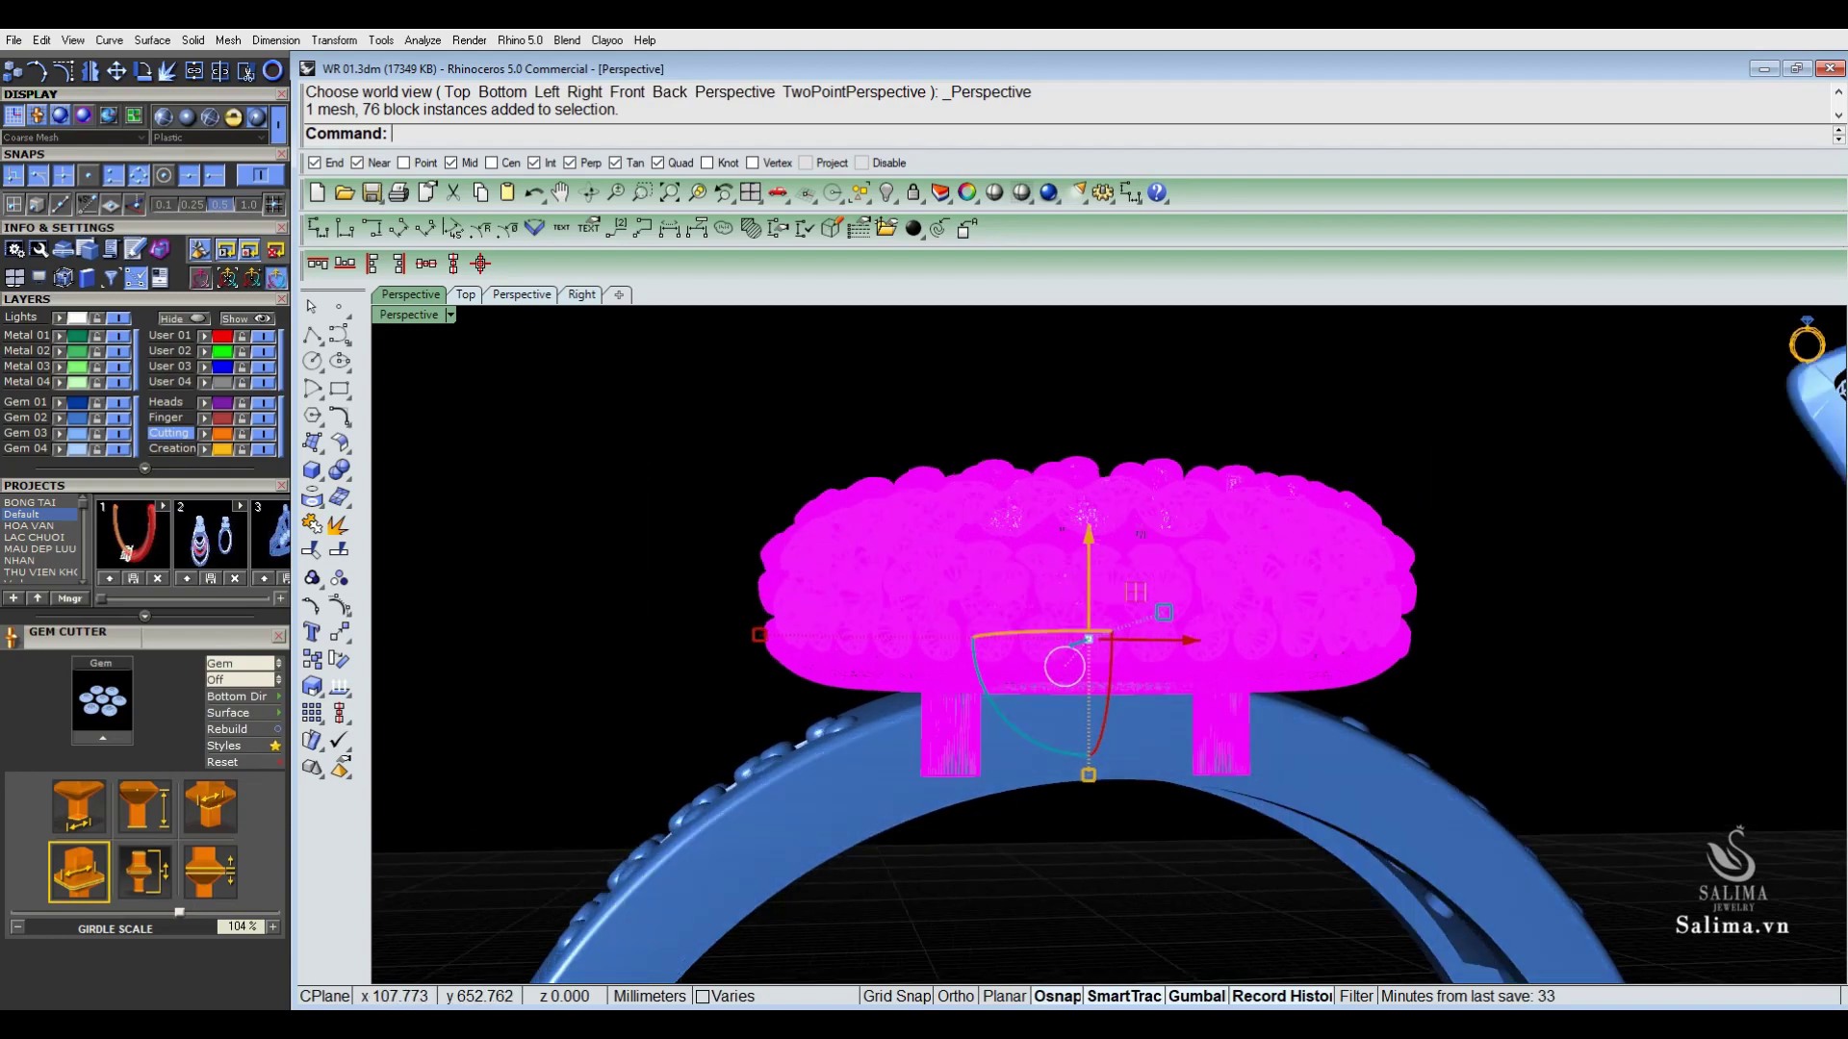
right_drag(1058, 667, 1049, 662)
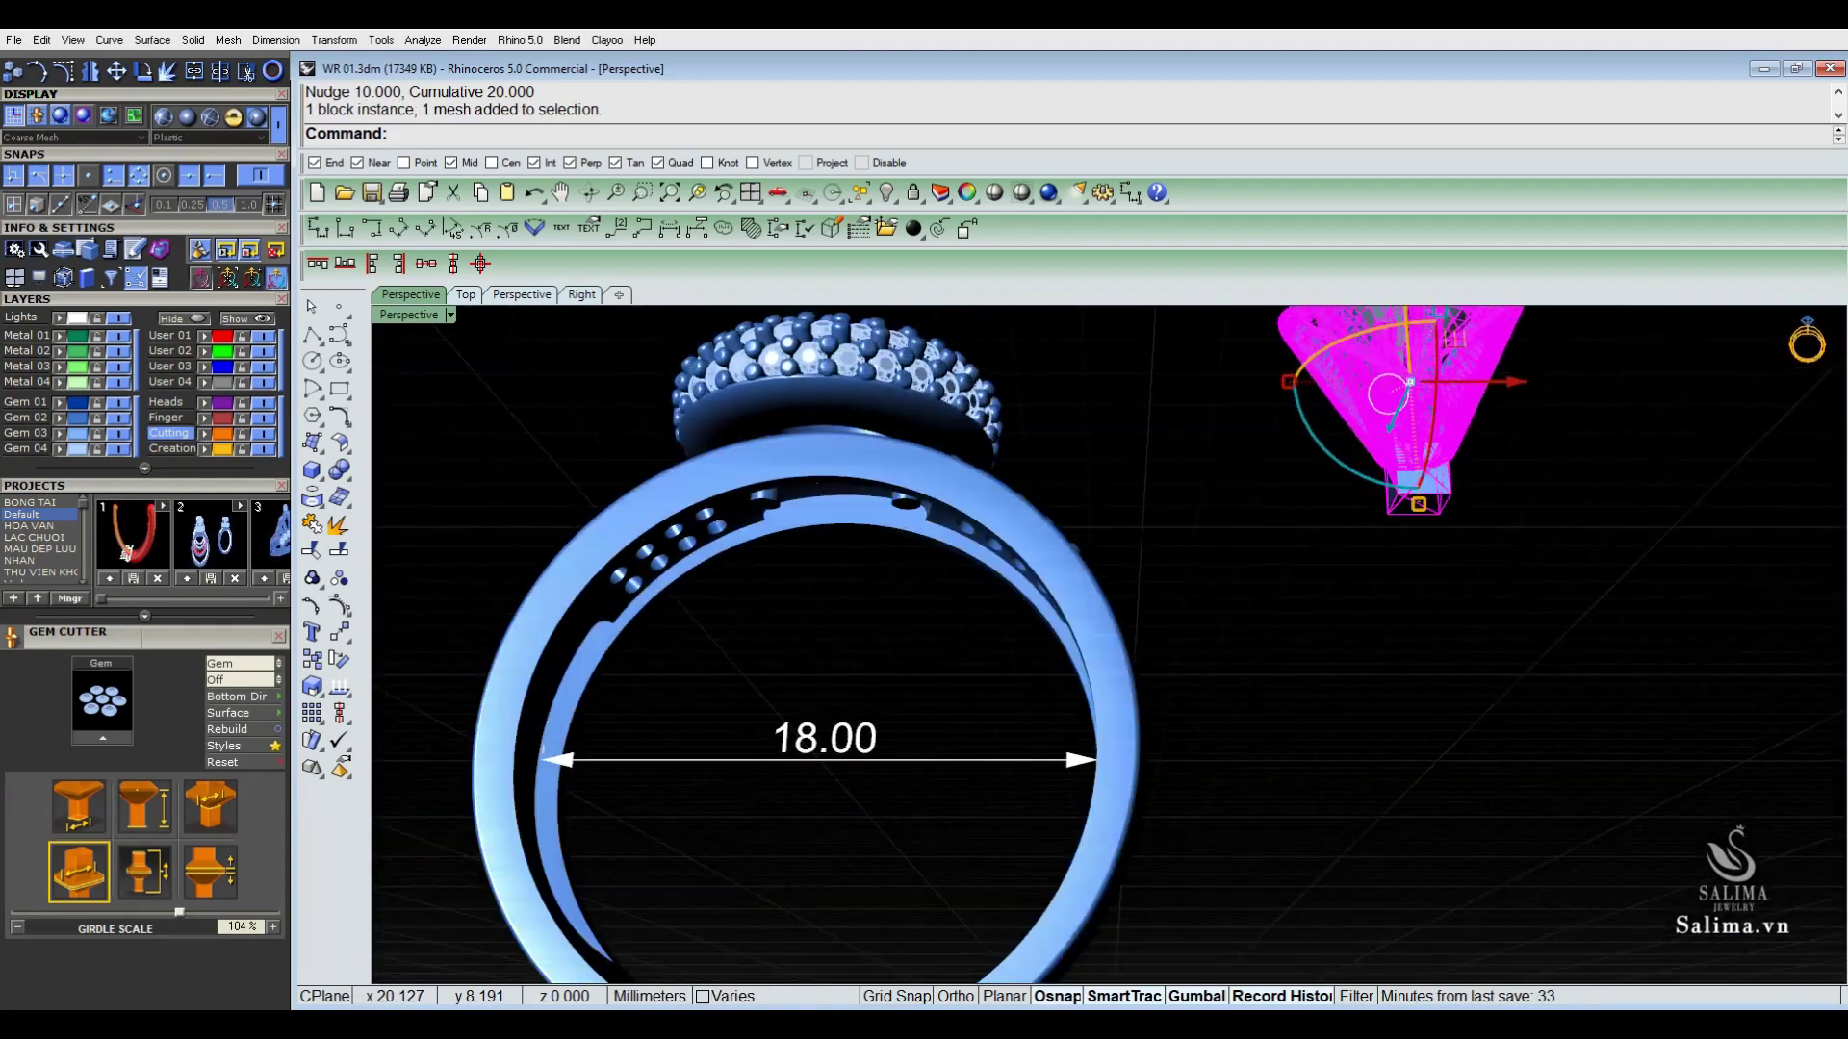
key(shift+alt+Left)
key(shift+alt+Left)
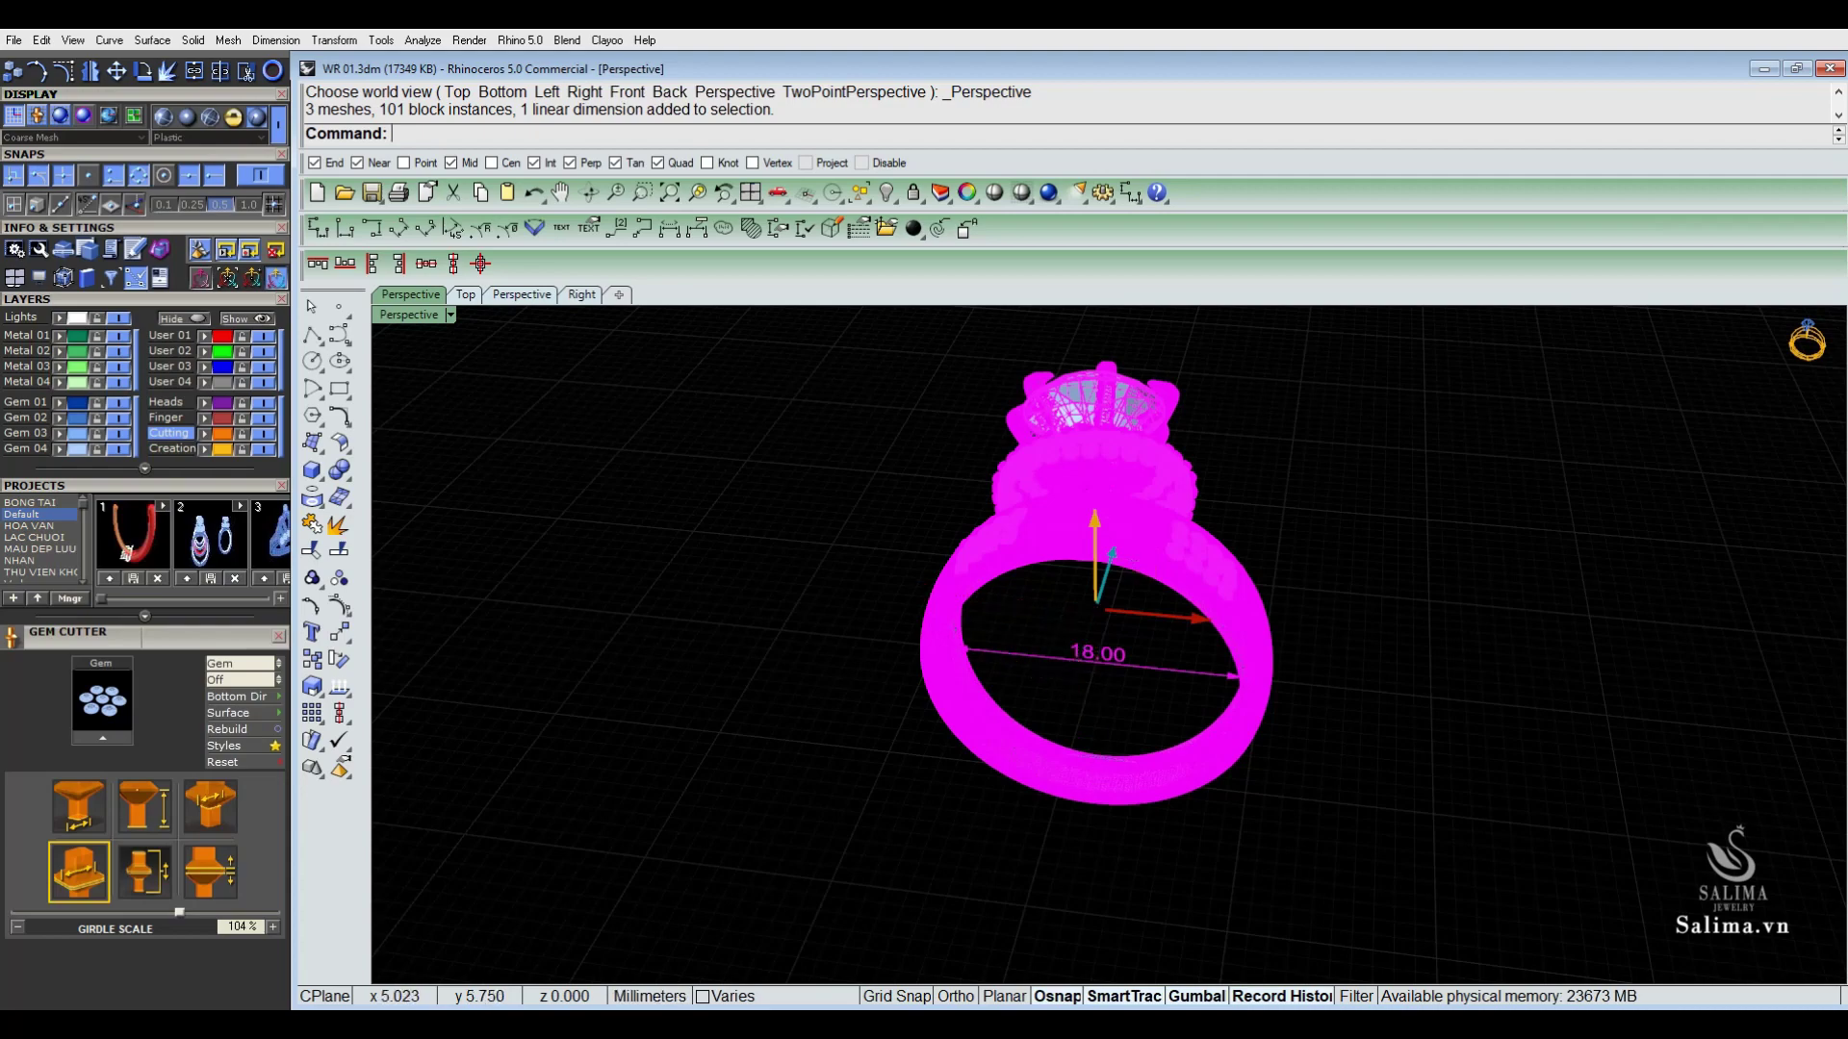
Step: Duplicate the ring alongside, then raise the copy's halo and head above its band
drag(807, 570, 744, 574)
scroll(1097, 452, up, 4)
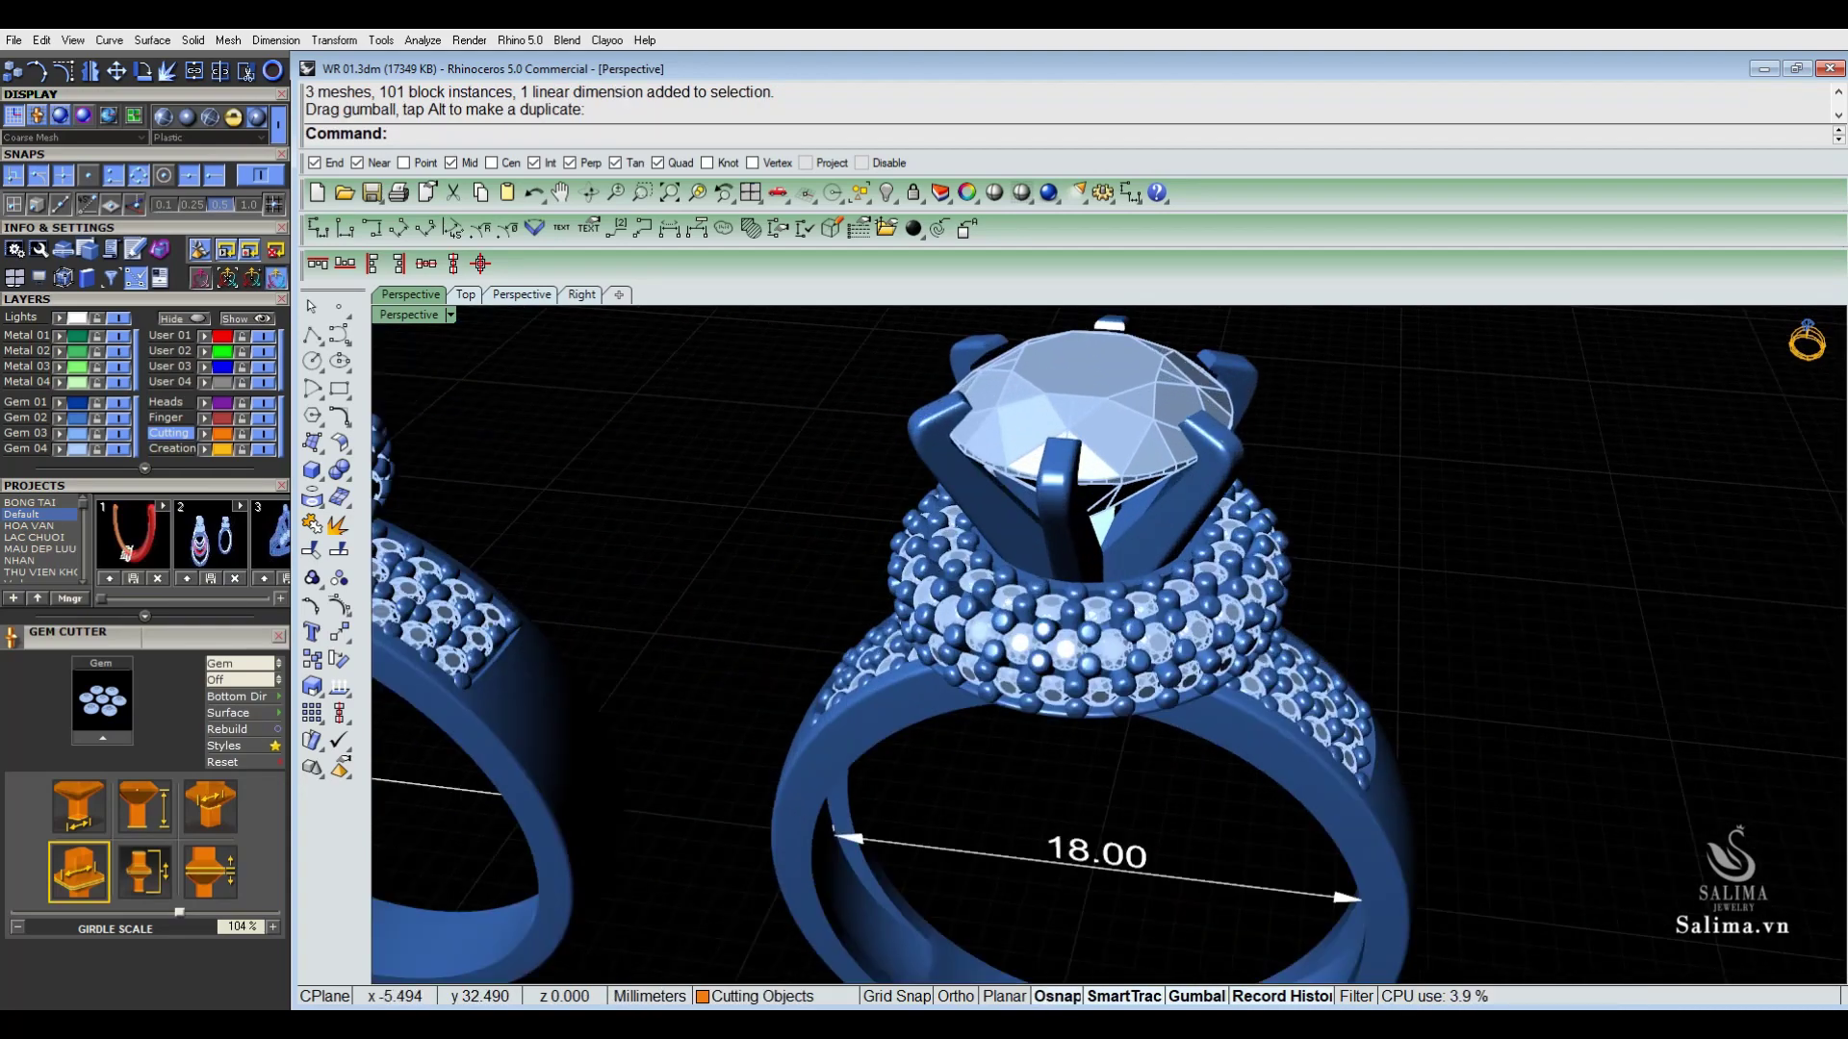
scroll(1097, 453, up, 1)
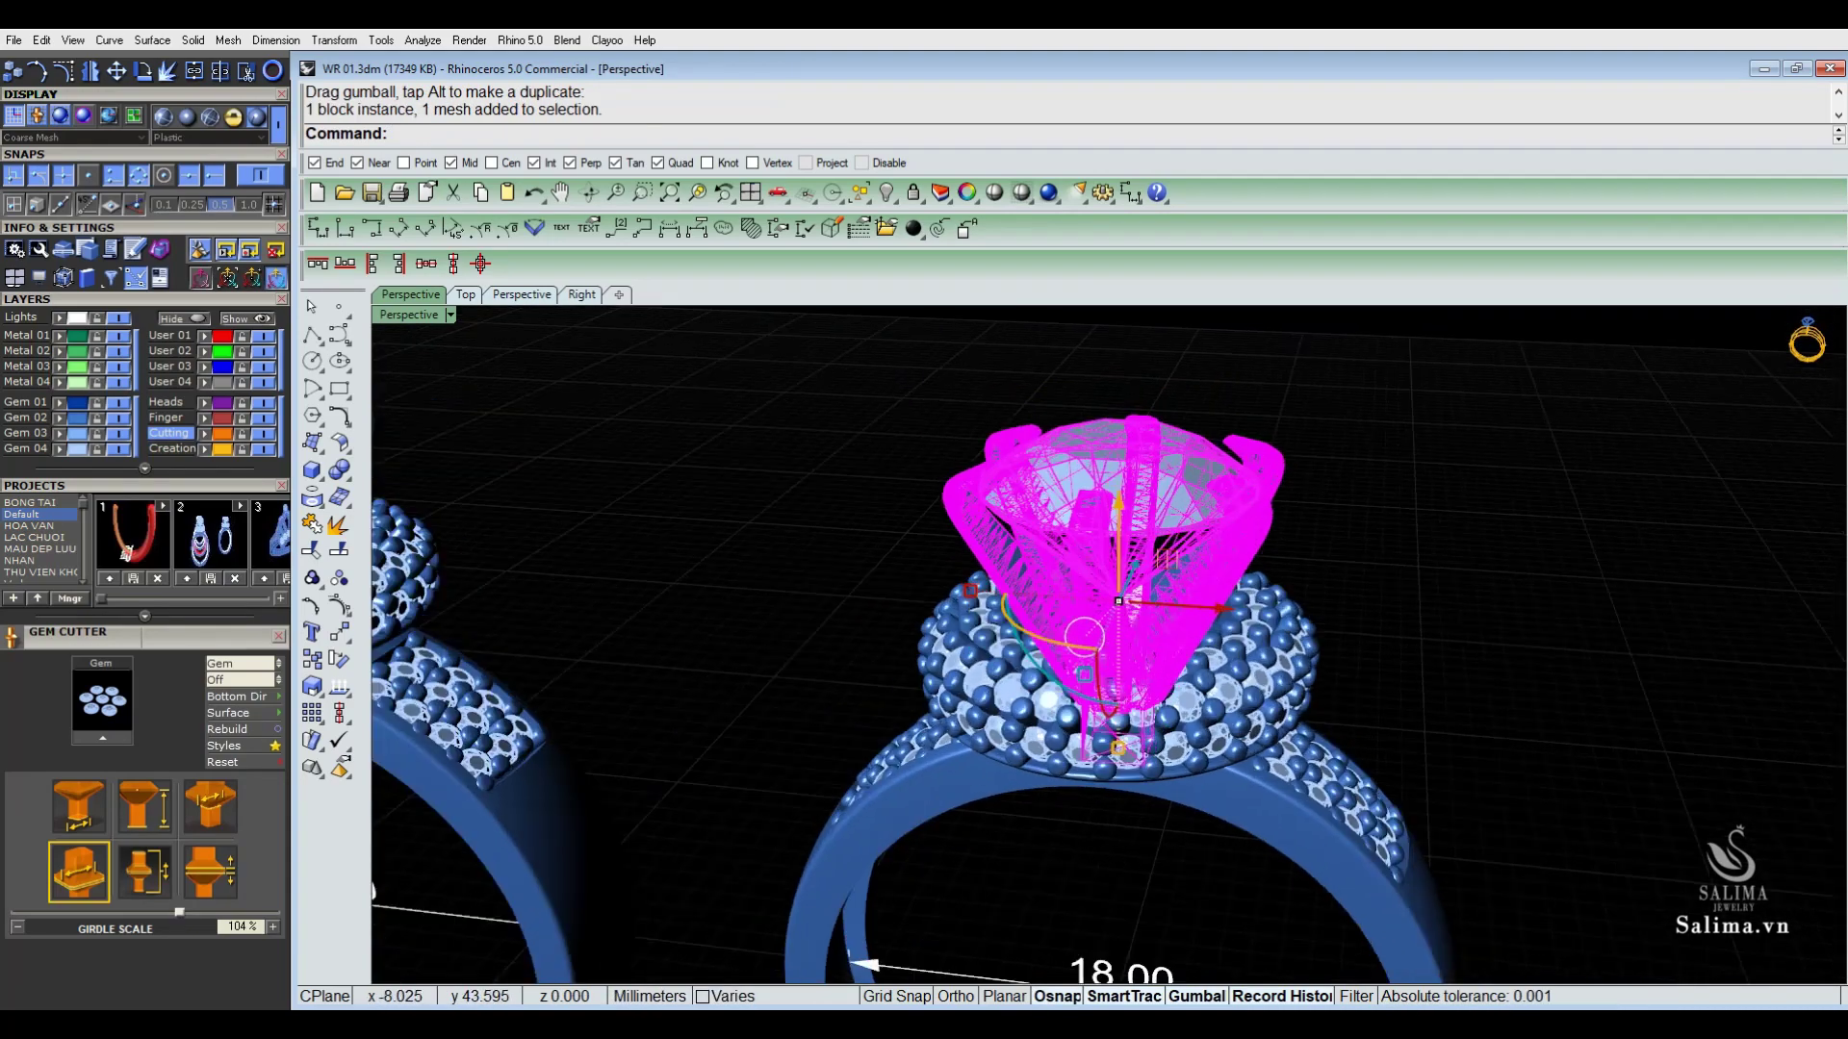
key(Escape)
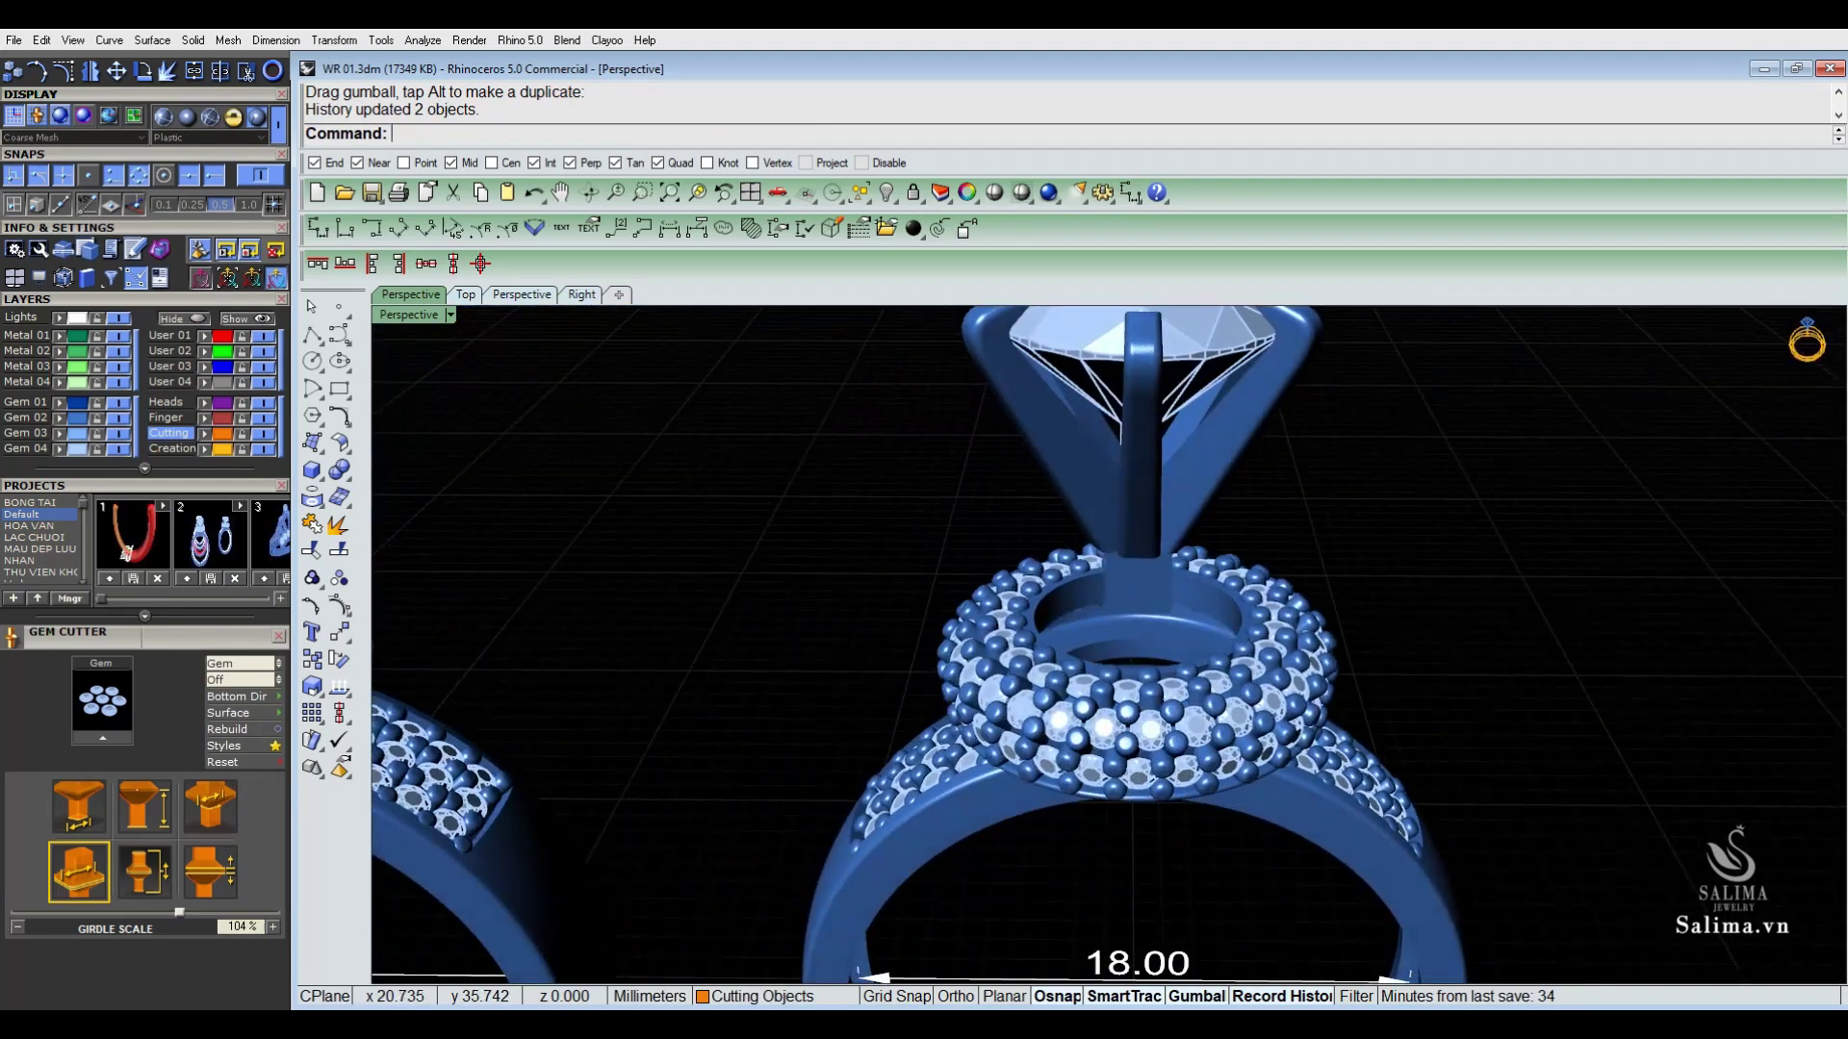
scroll(1227, 654, down, 5)
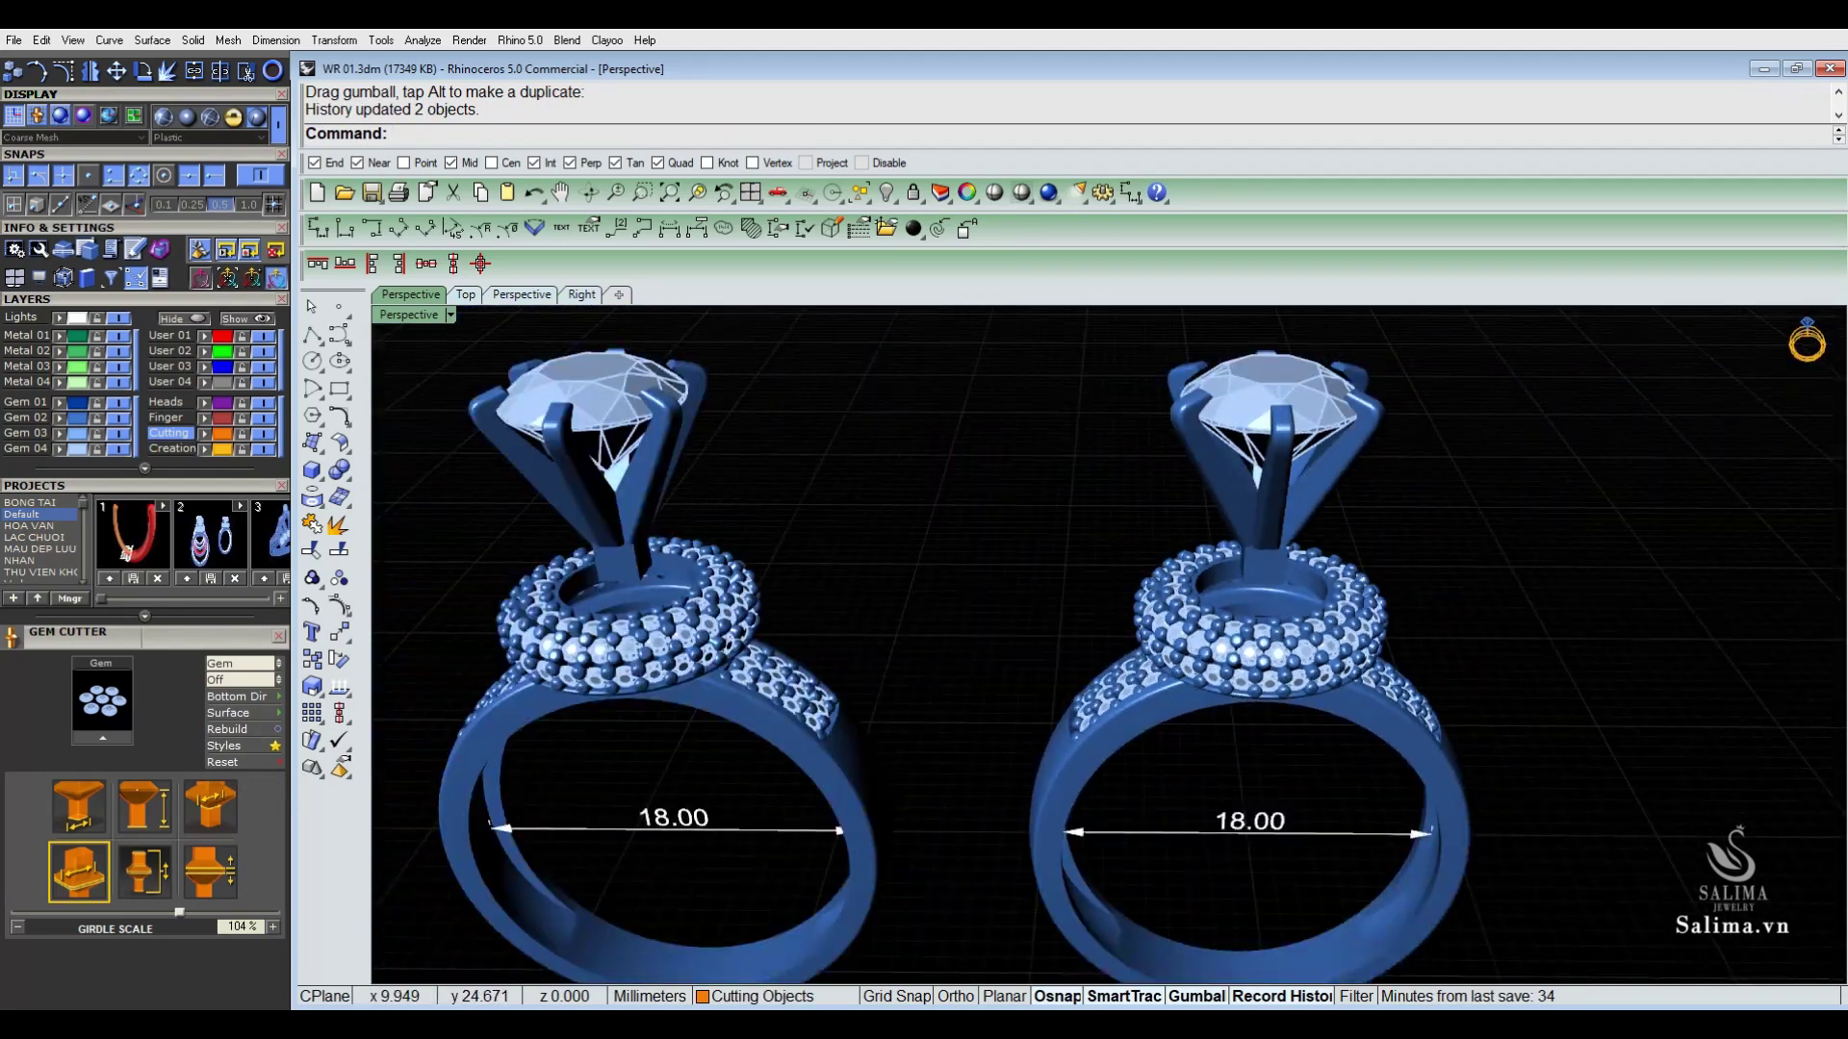
click(1227, 654)
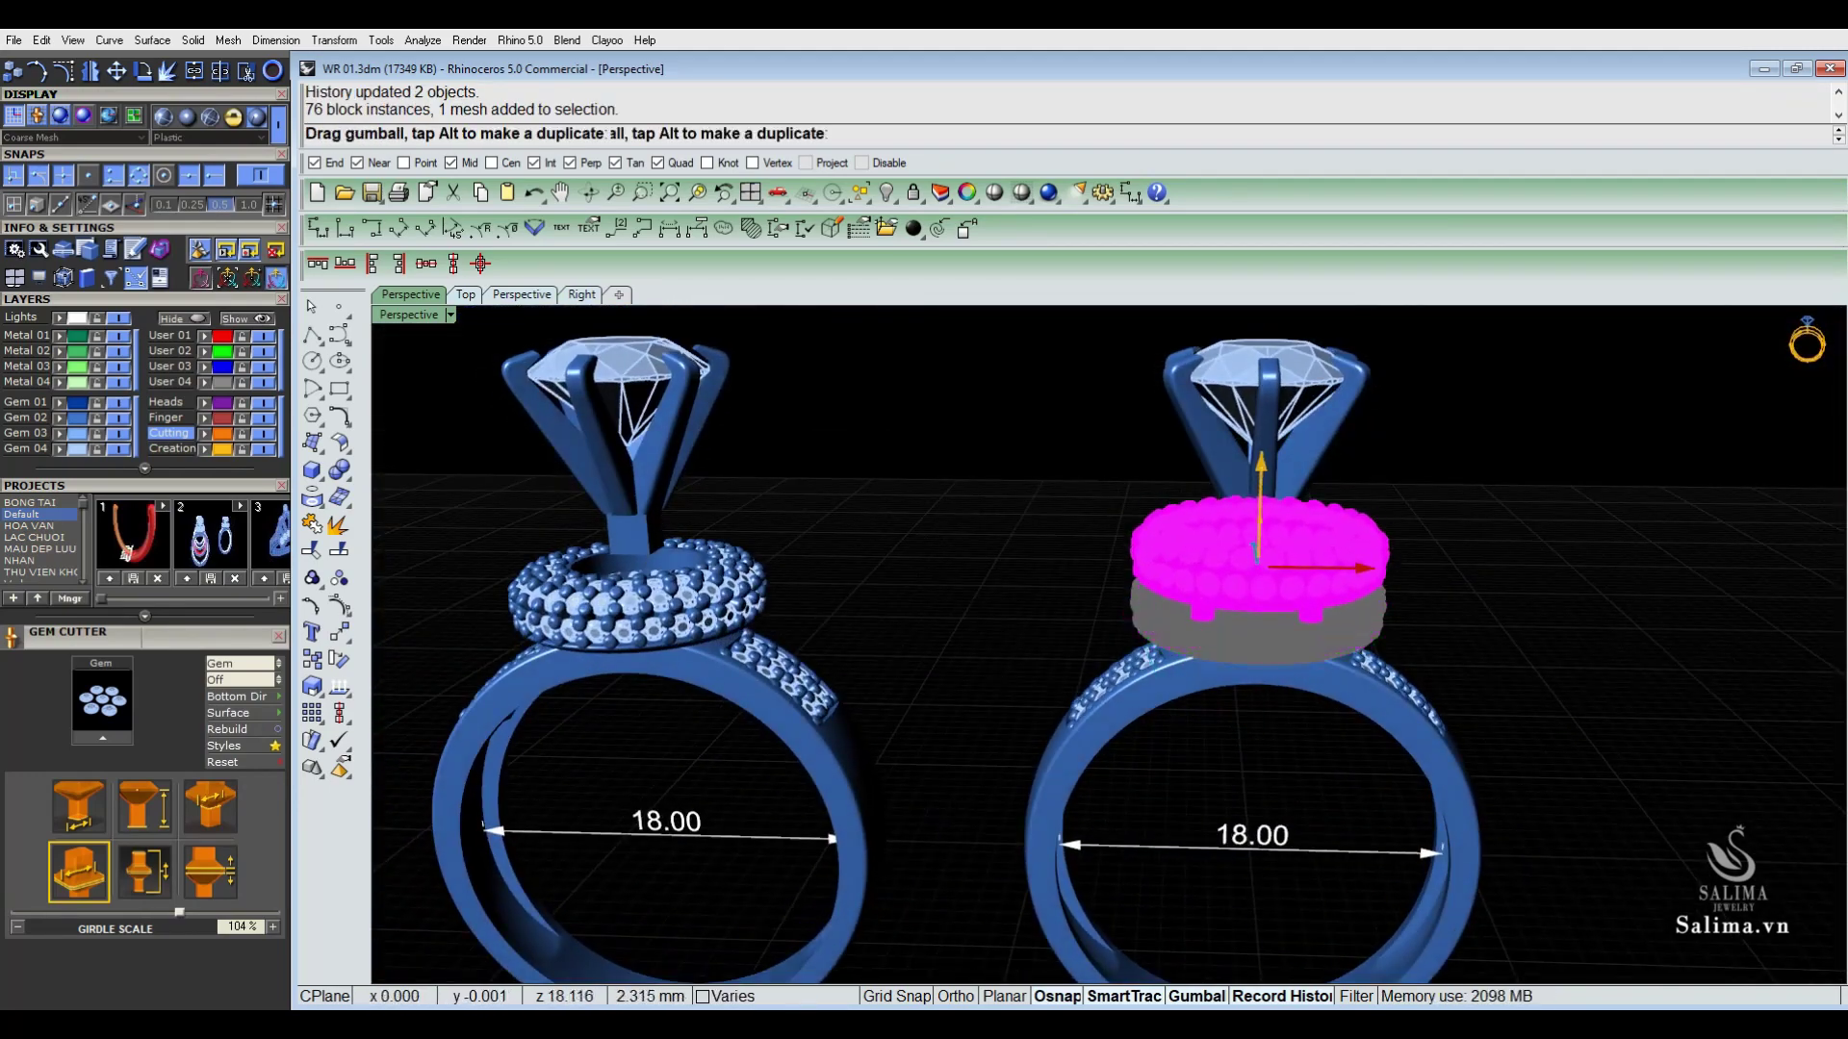
key(Escape)
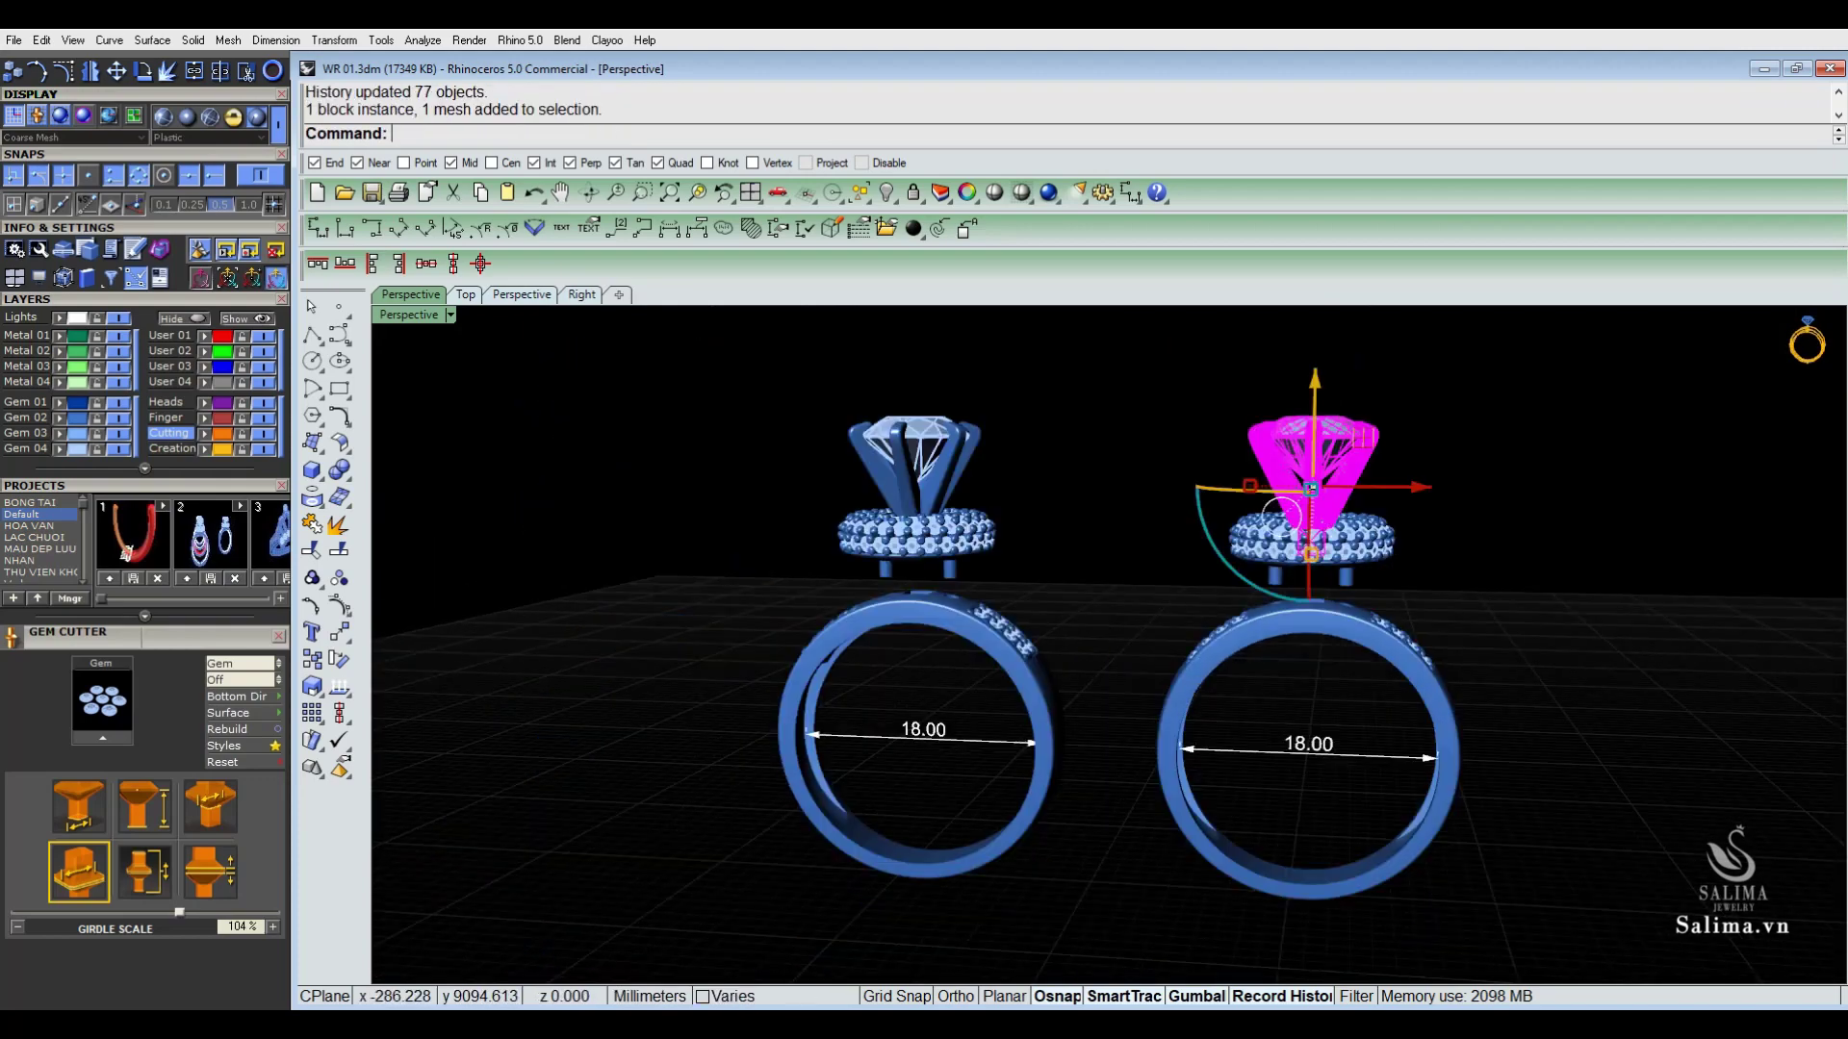
key(Escape)
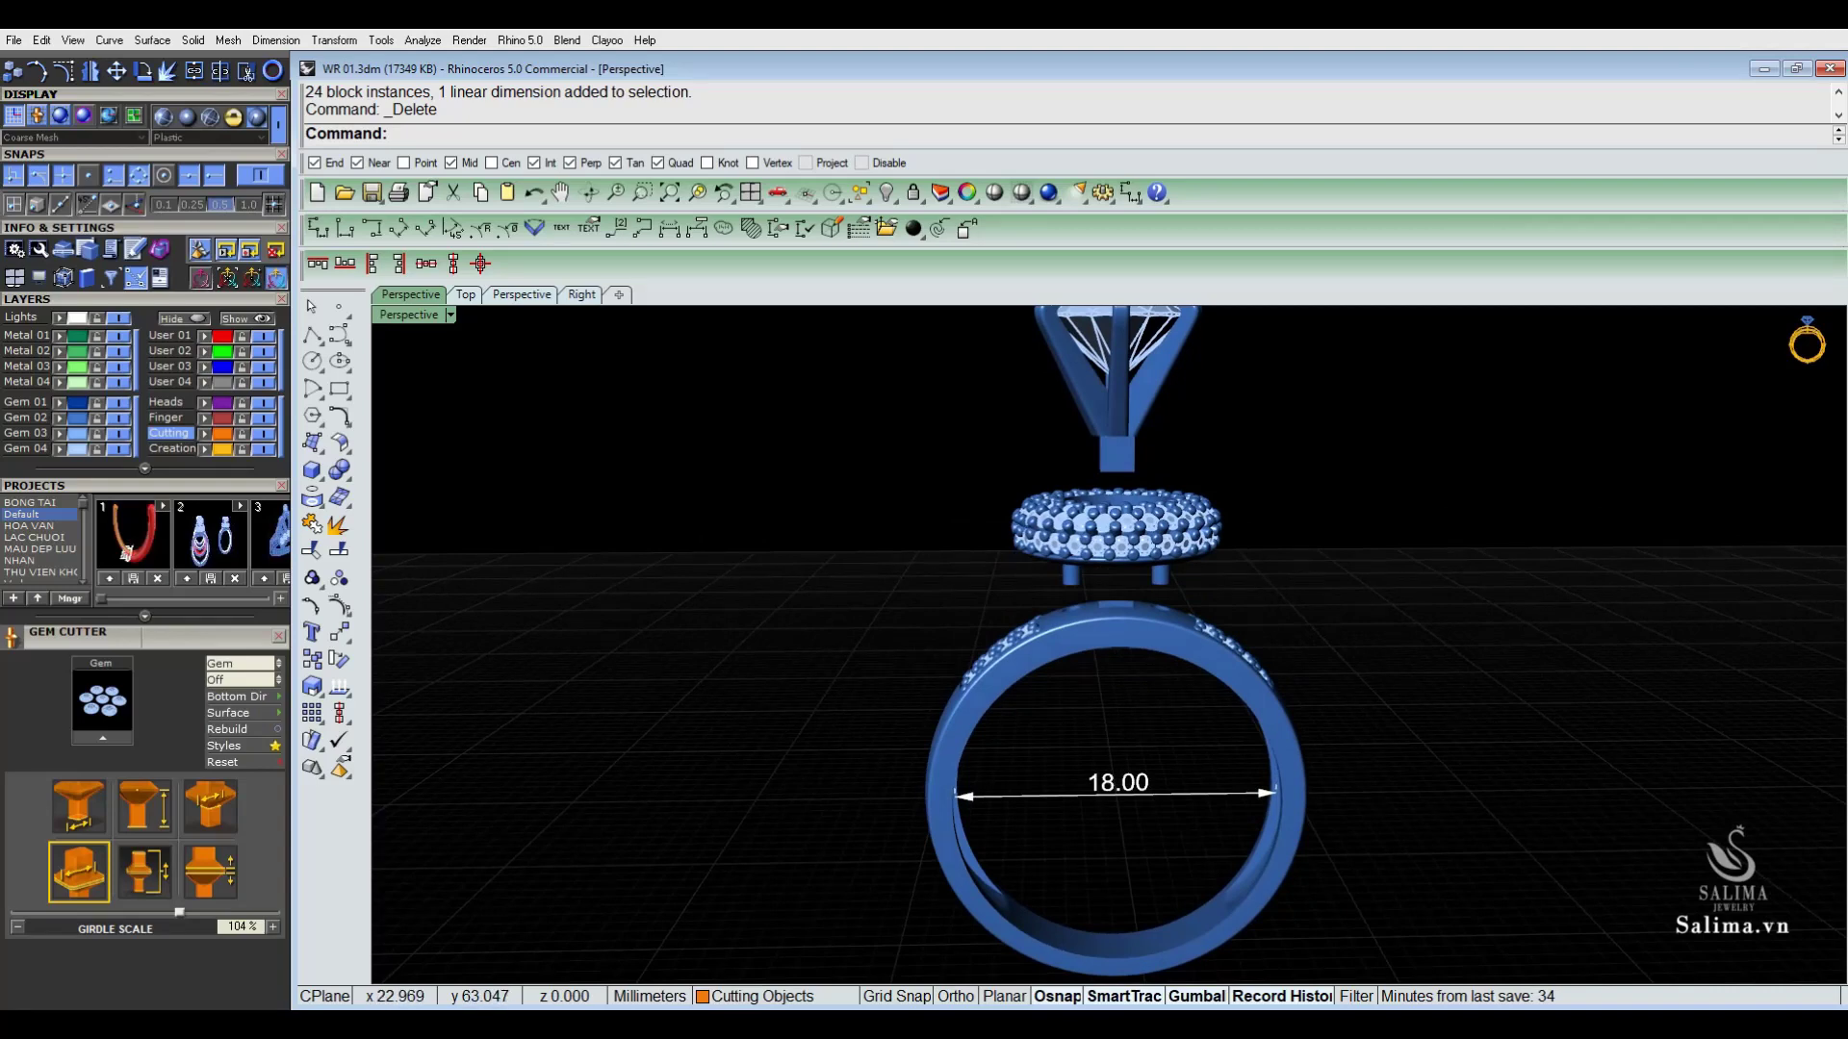
Step: Select the head's remaining magenta cutter pieces and hide them with Ctrl+H
click(1104, 621)
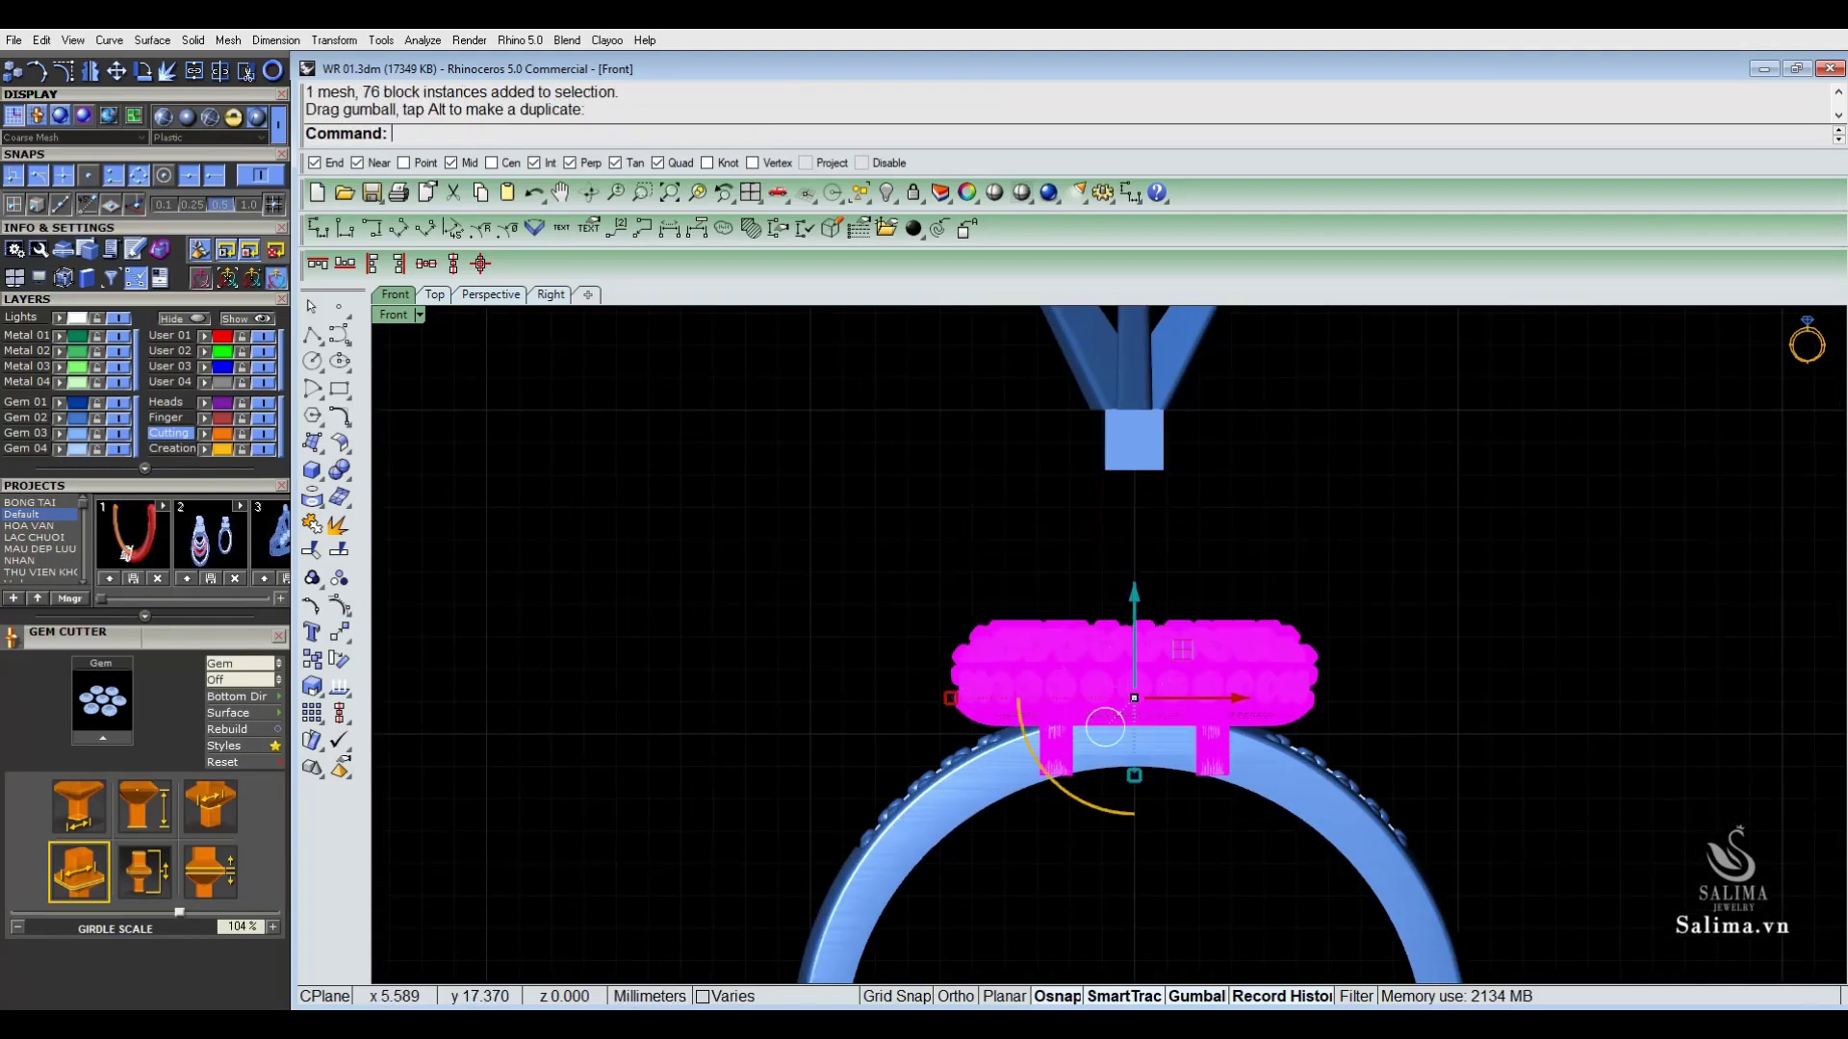
right_drag(1104, 729, 1064, 902)
click(1063, 521)
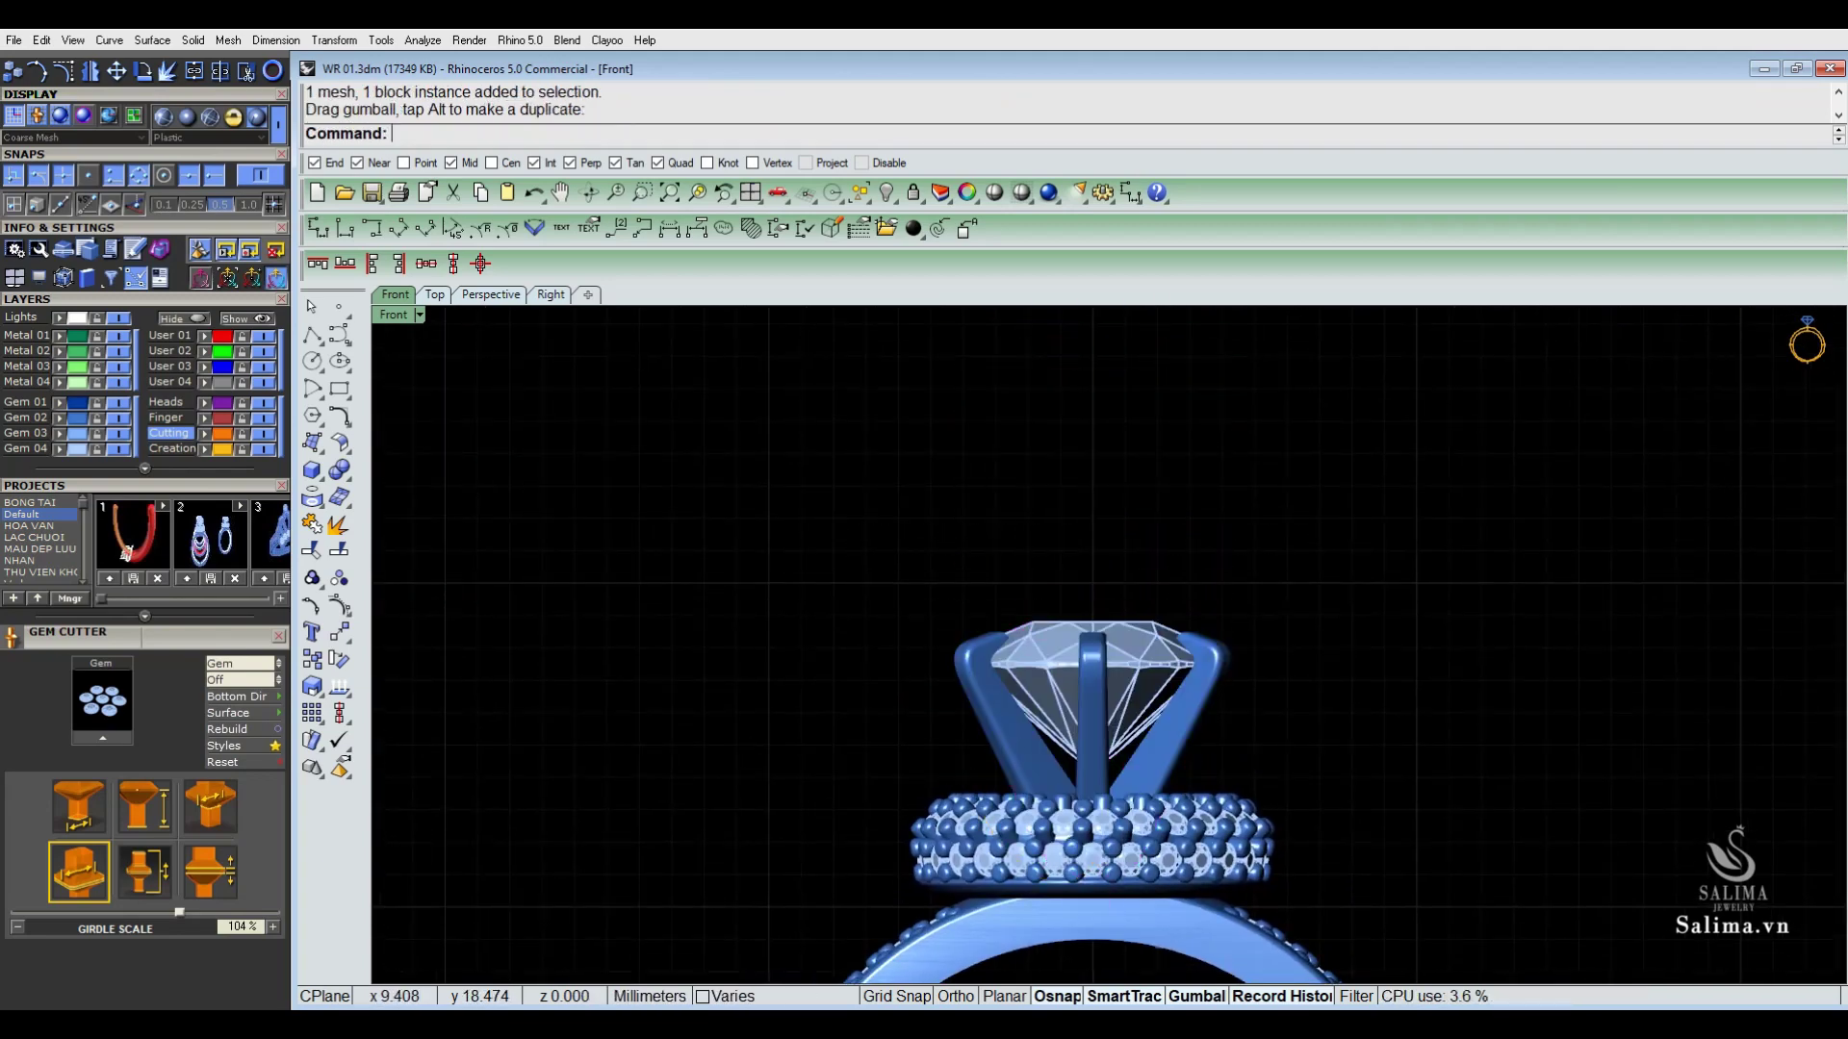
key(ctrl+shift+p)
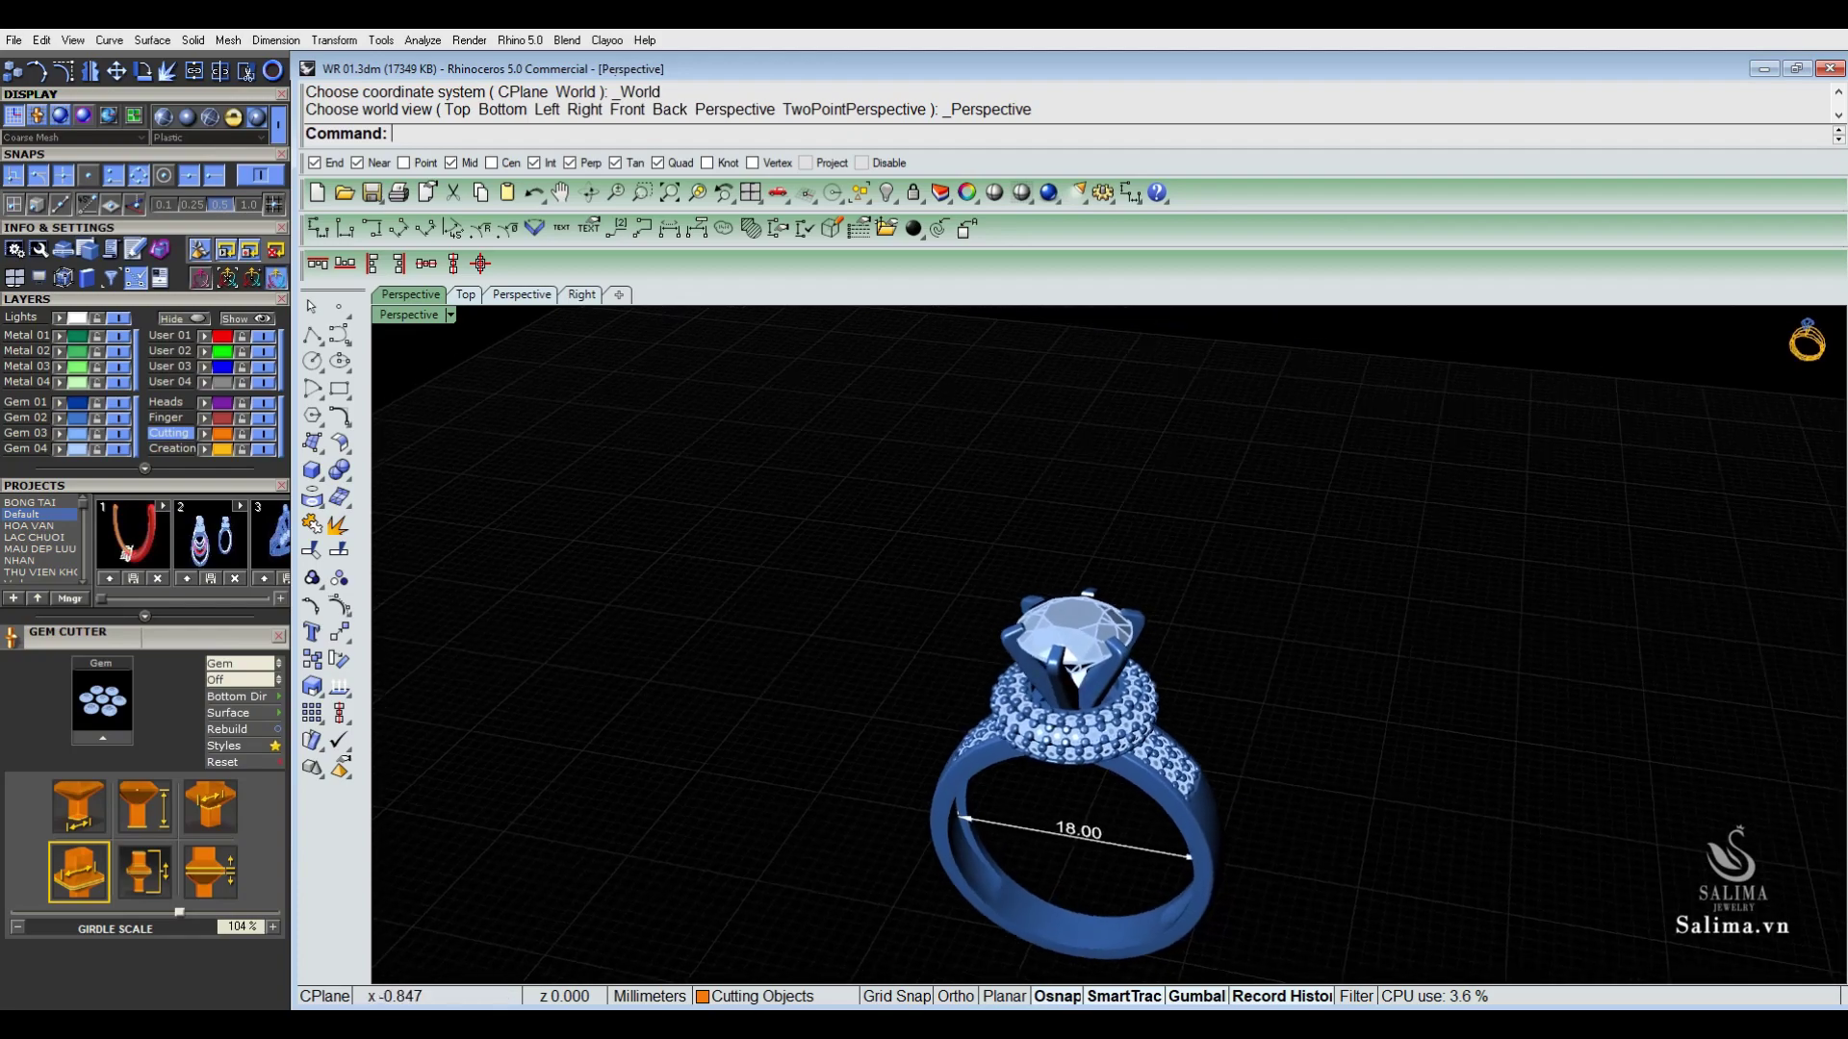
scroll(1076, 712, up, 5)
click(1097, 462)
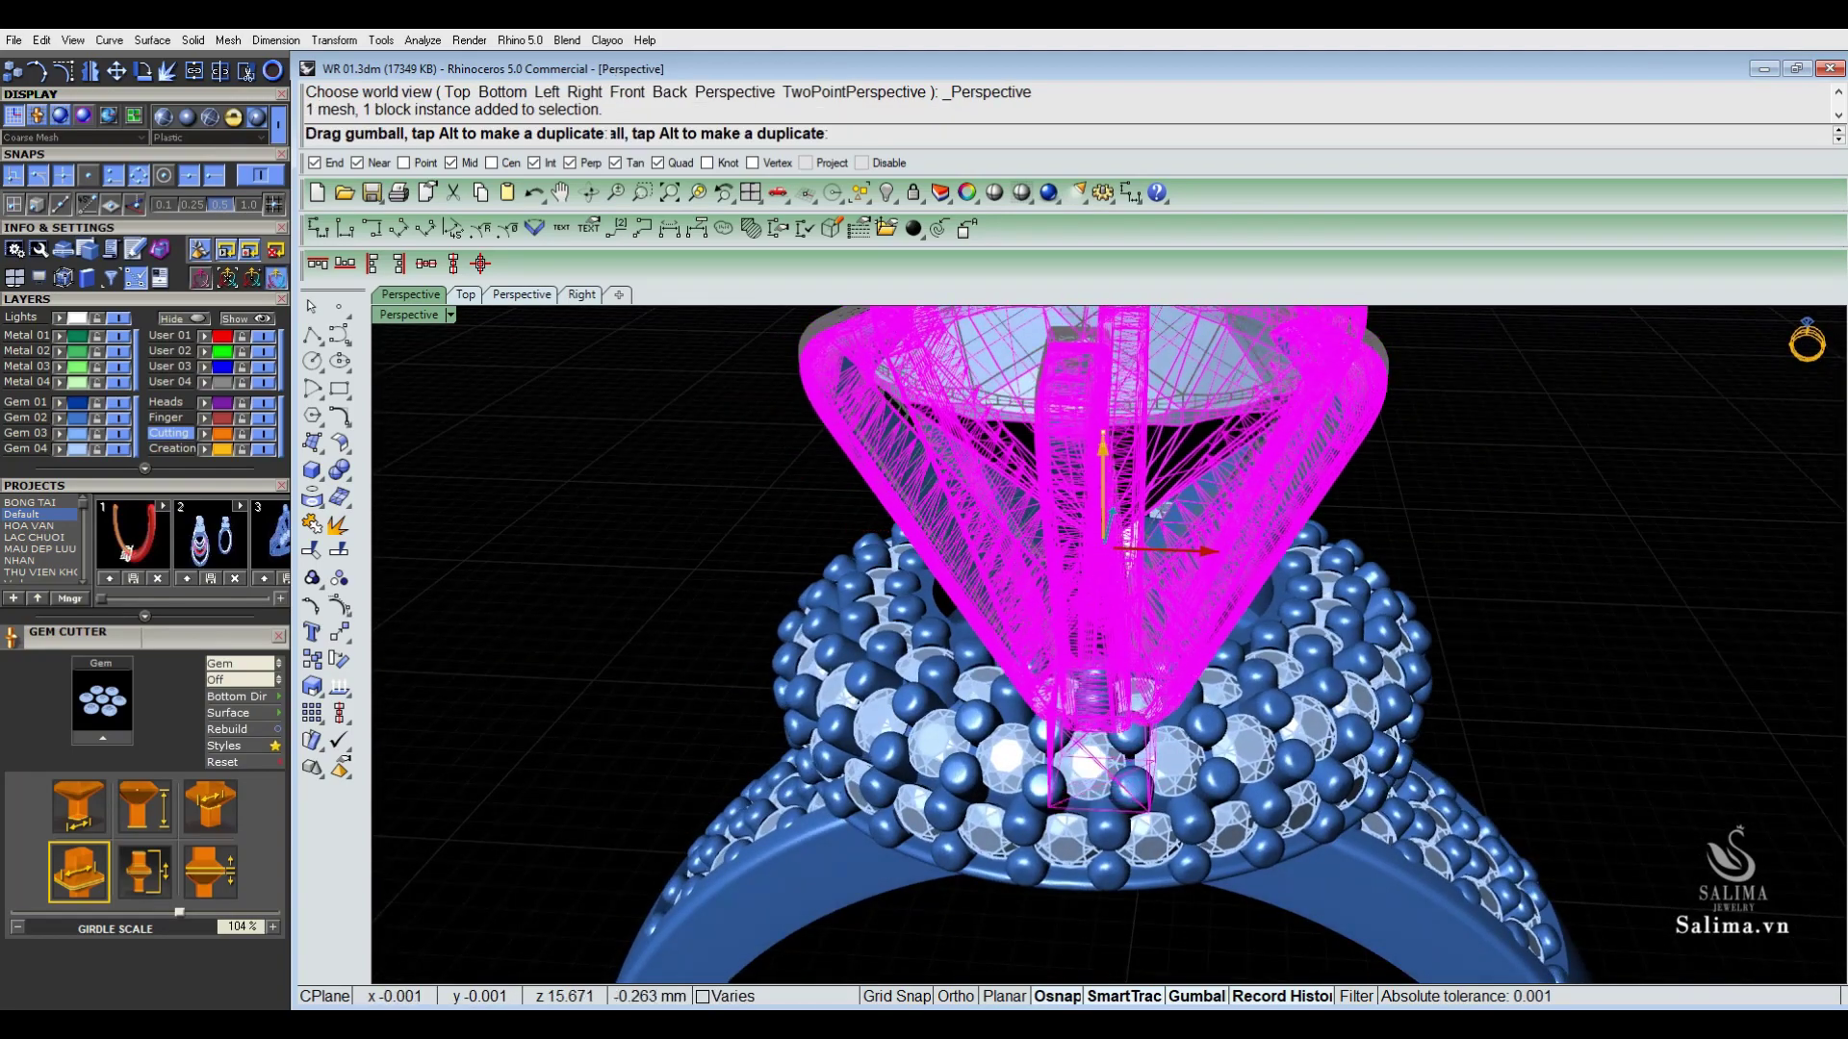
key(Escape)
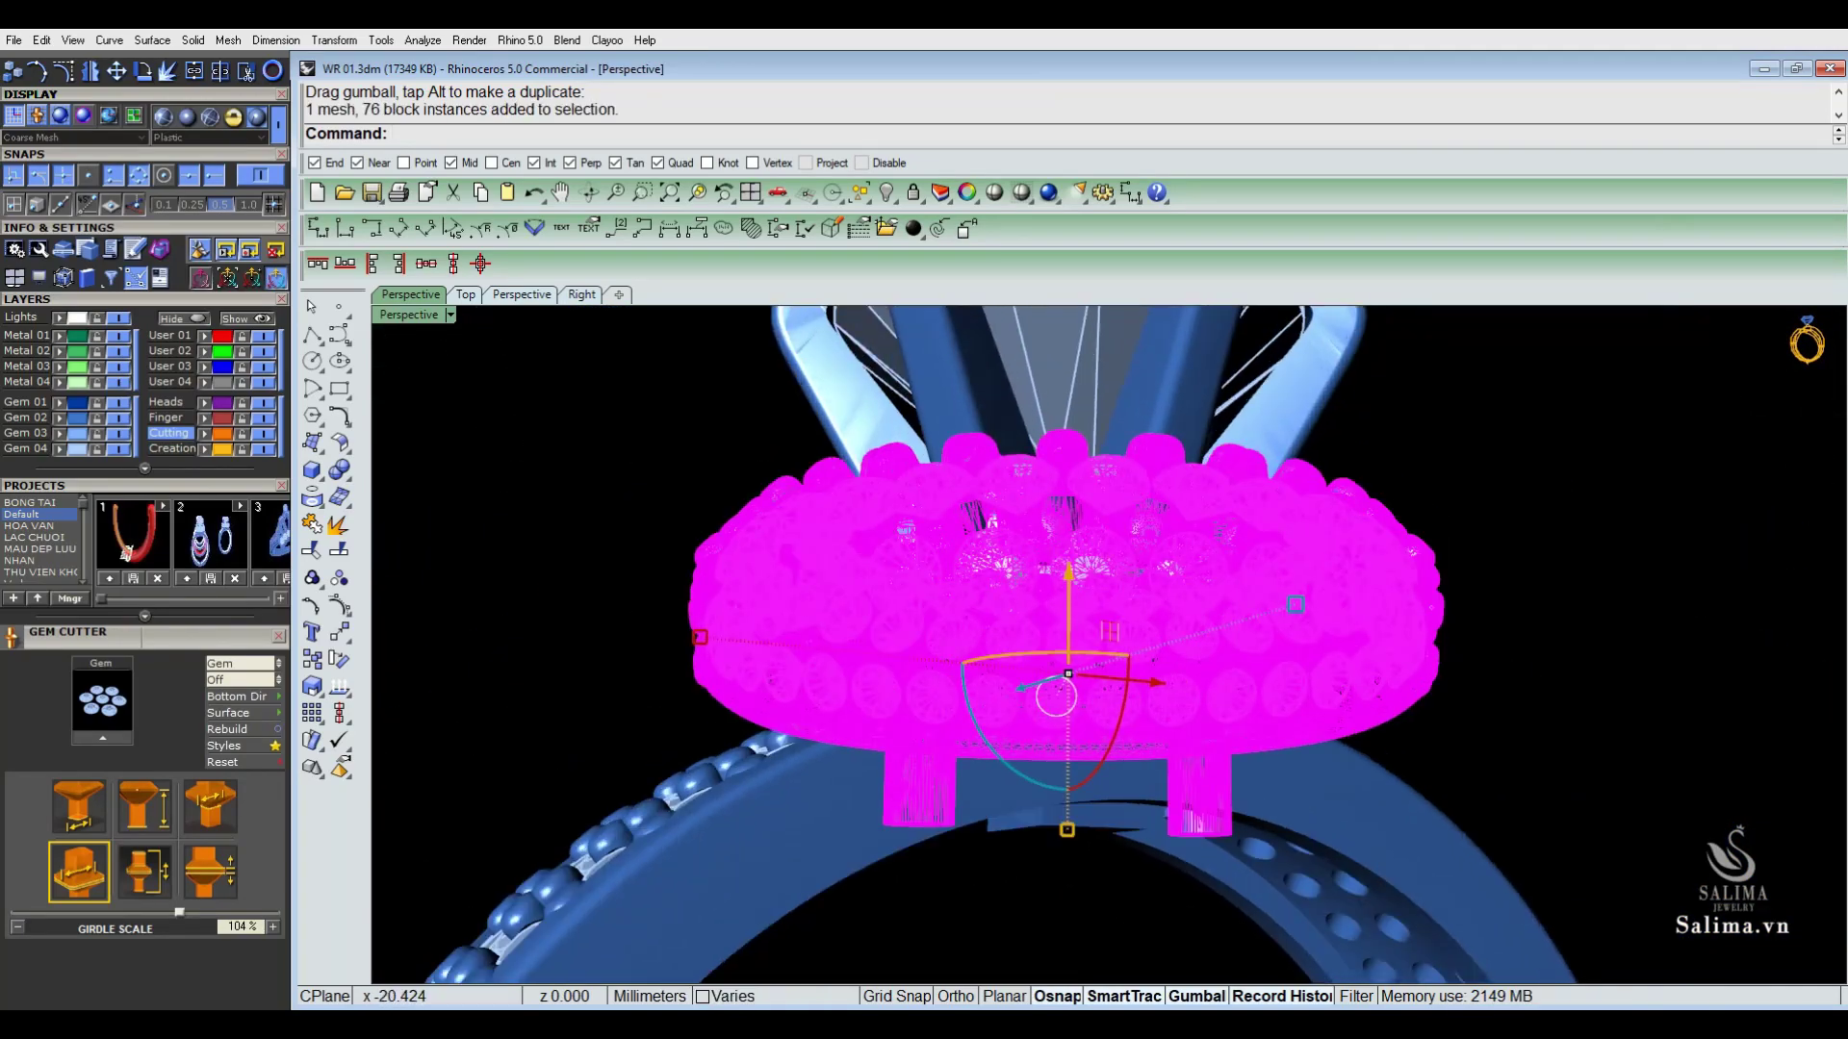
shift+click(1068, 384)
key(ctrl+h)
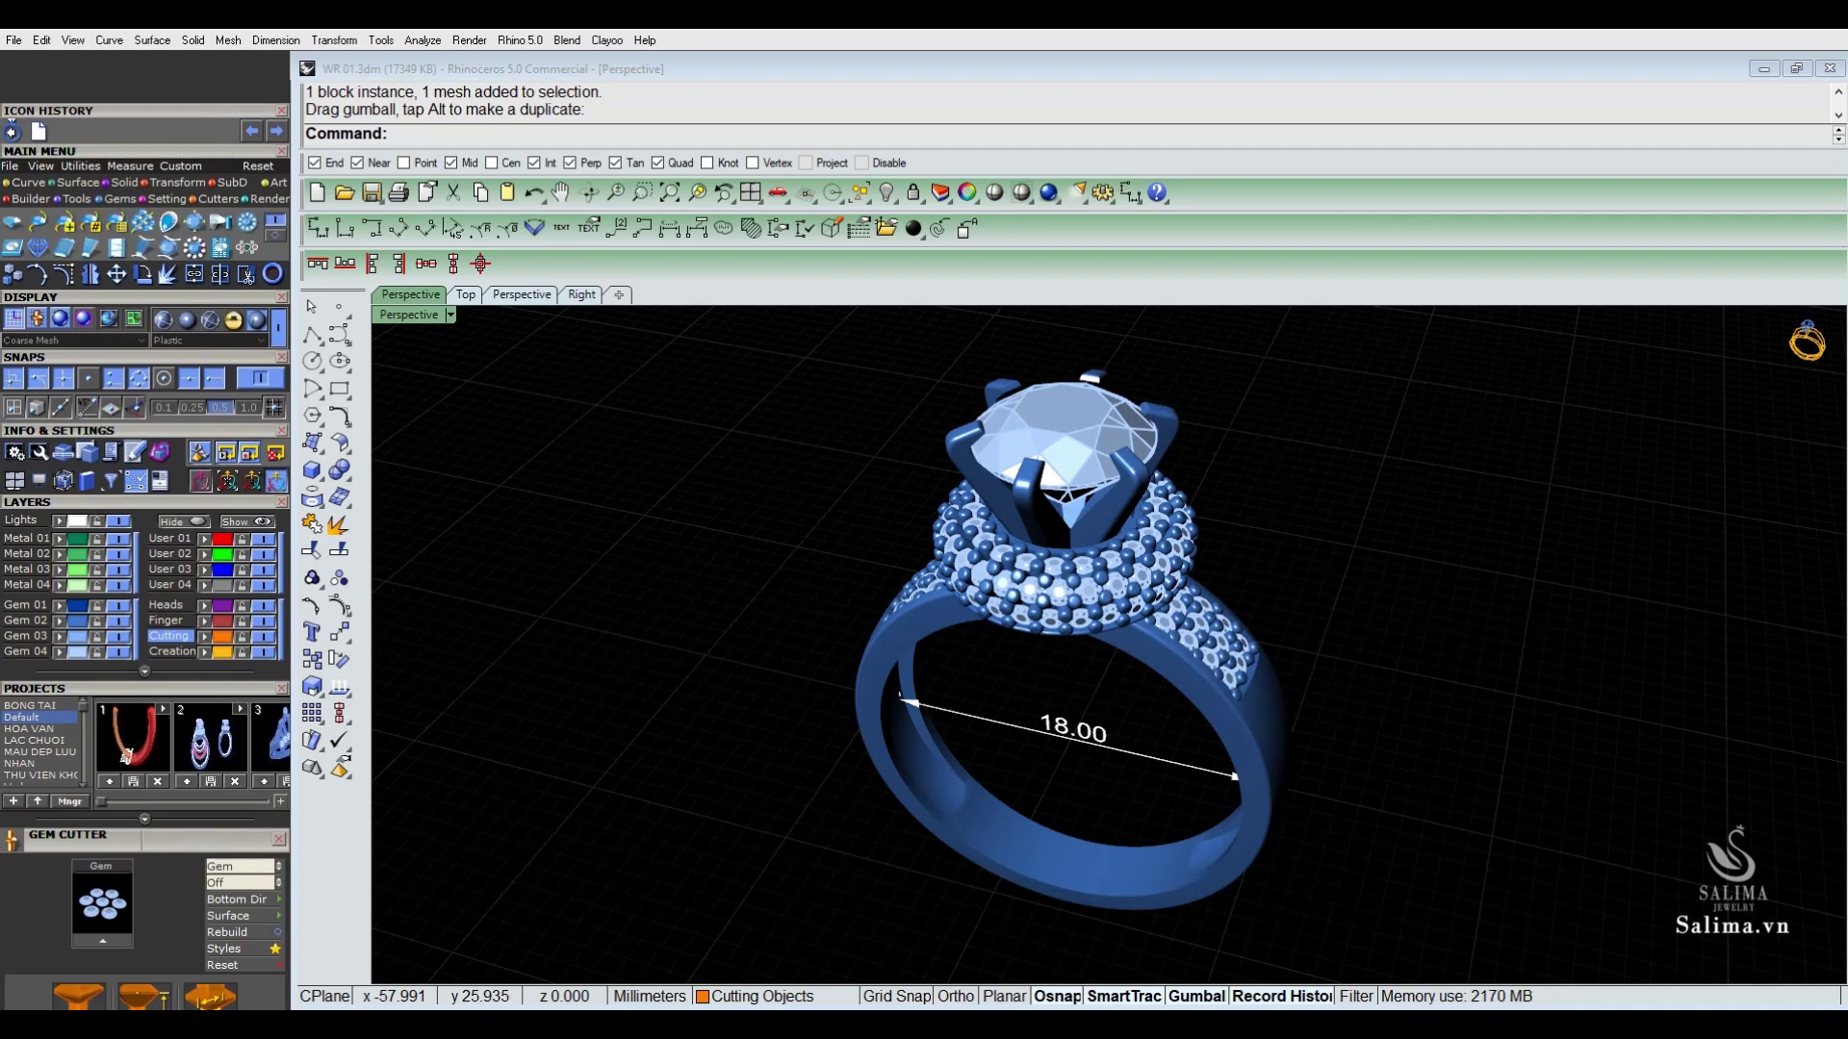
Step: Open the Gem Reporter and float it over the view as an expanded per-size table
click(220, 273)
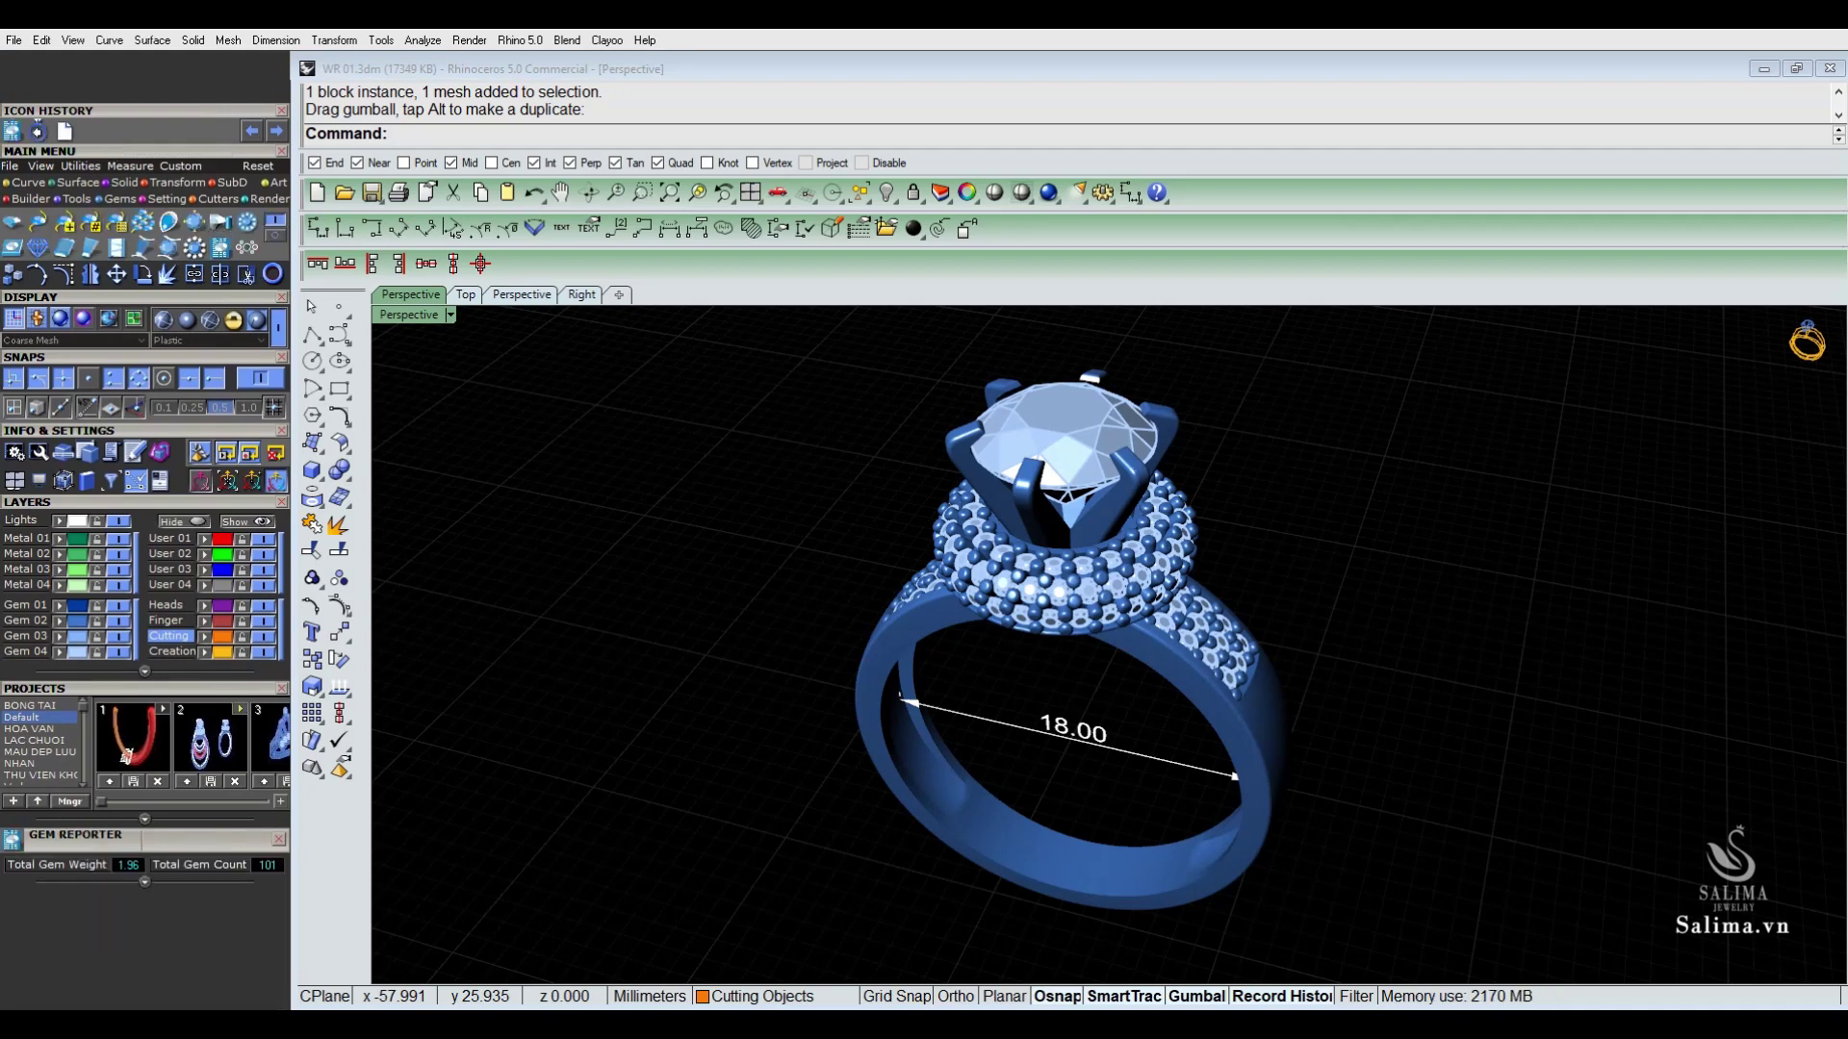
drag(144, 831, 1485, 433)
click(1427, 496)
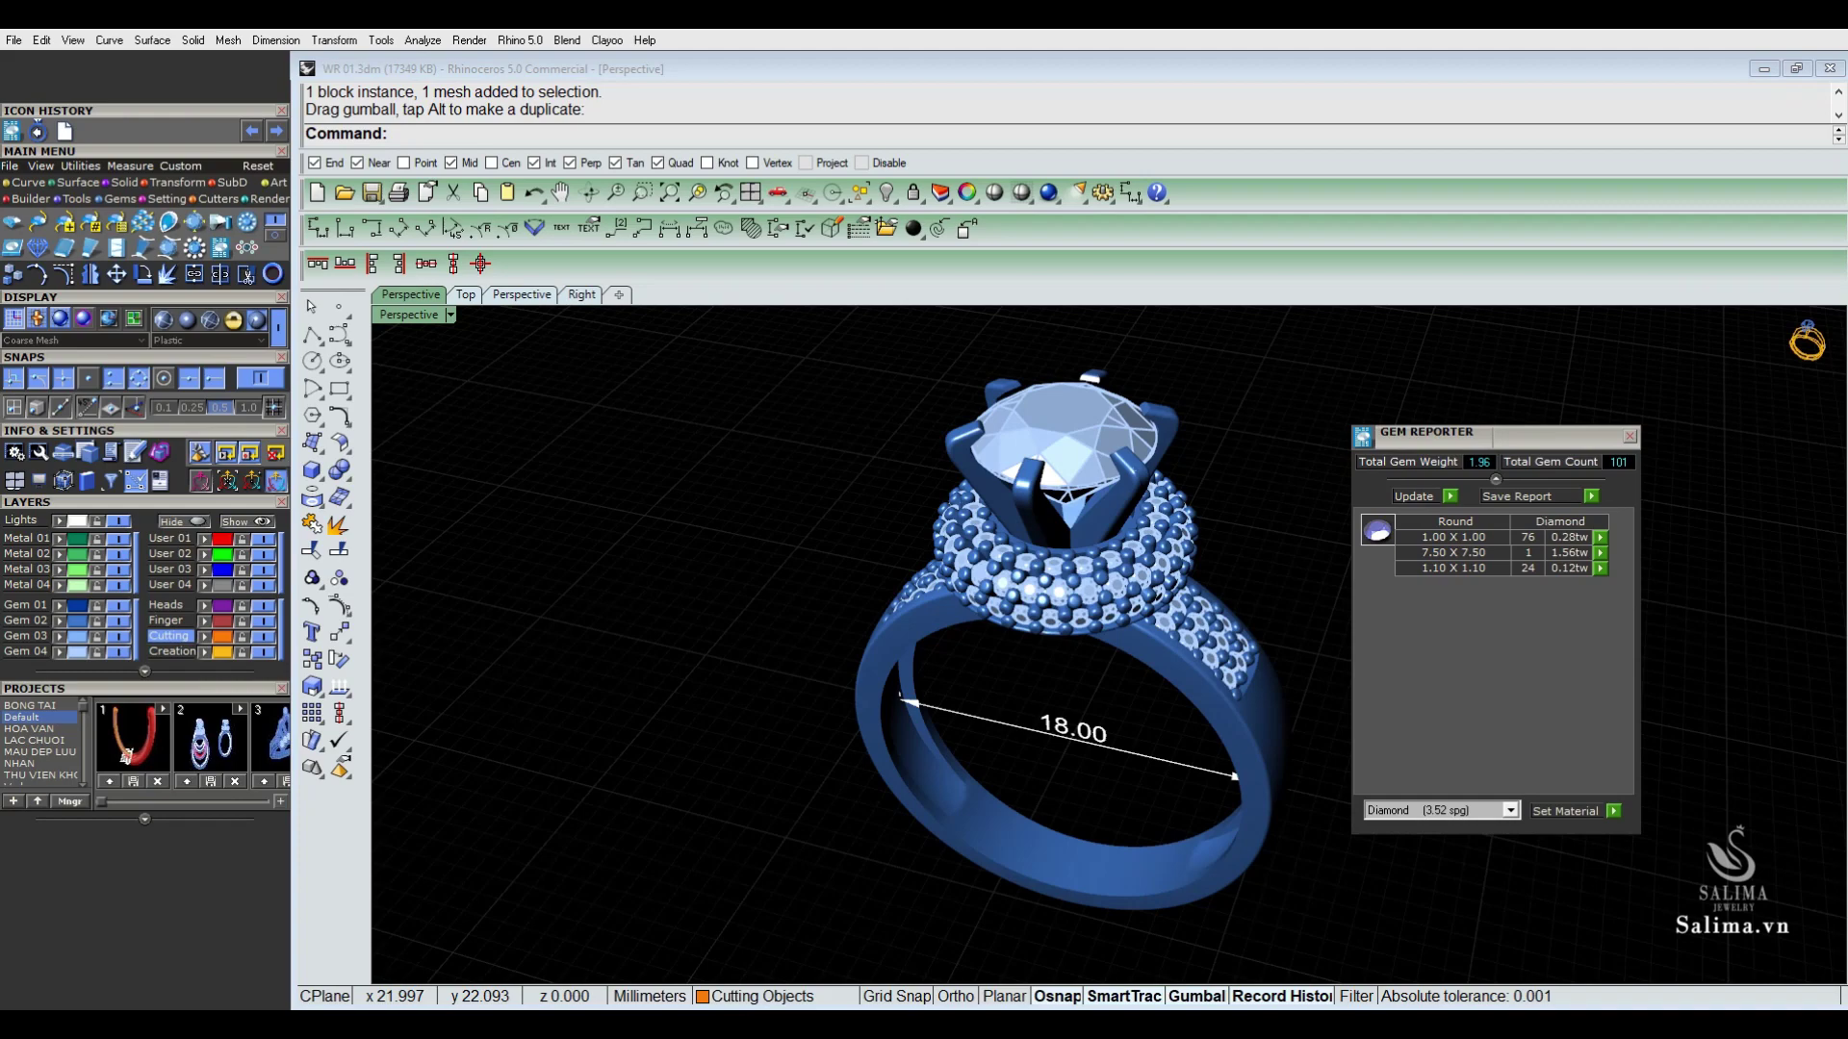
Step: Check the 76 halo gems, the shank gems and the centre stone, then go to Top view
click(1600, 537)
key(Escape)
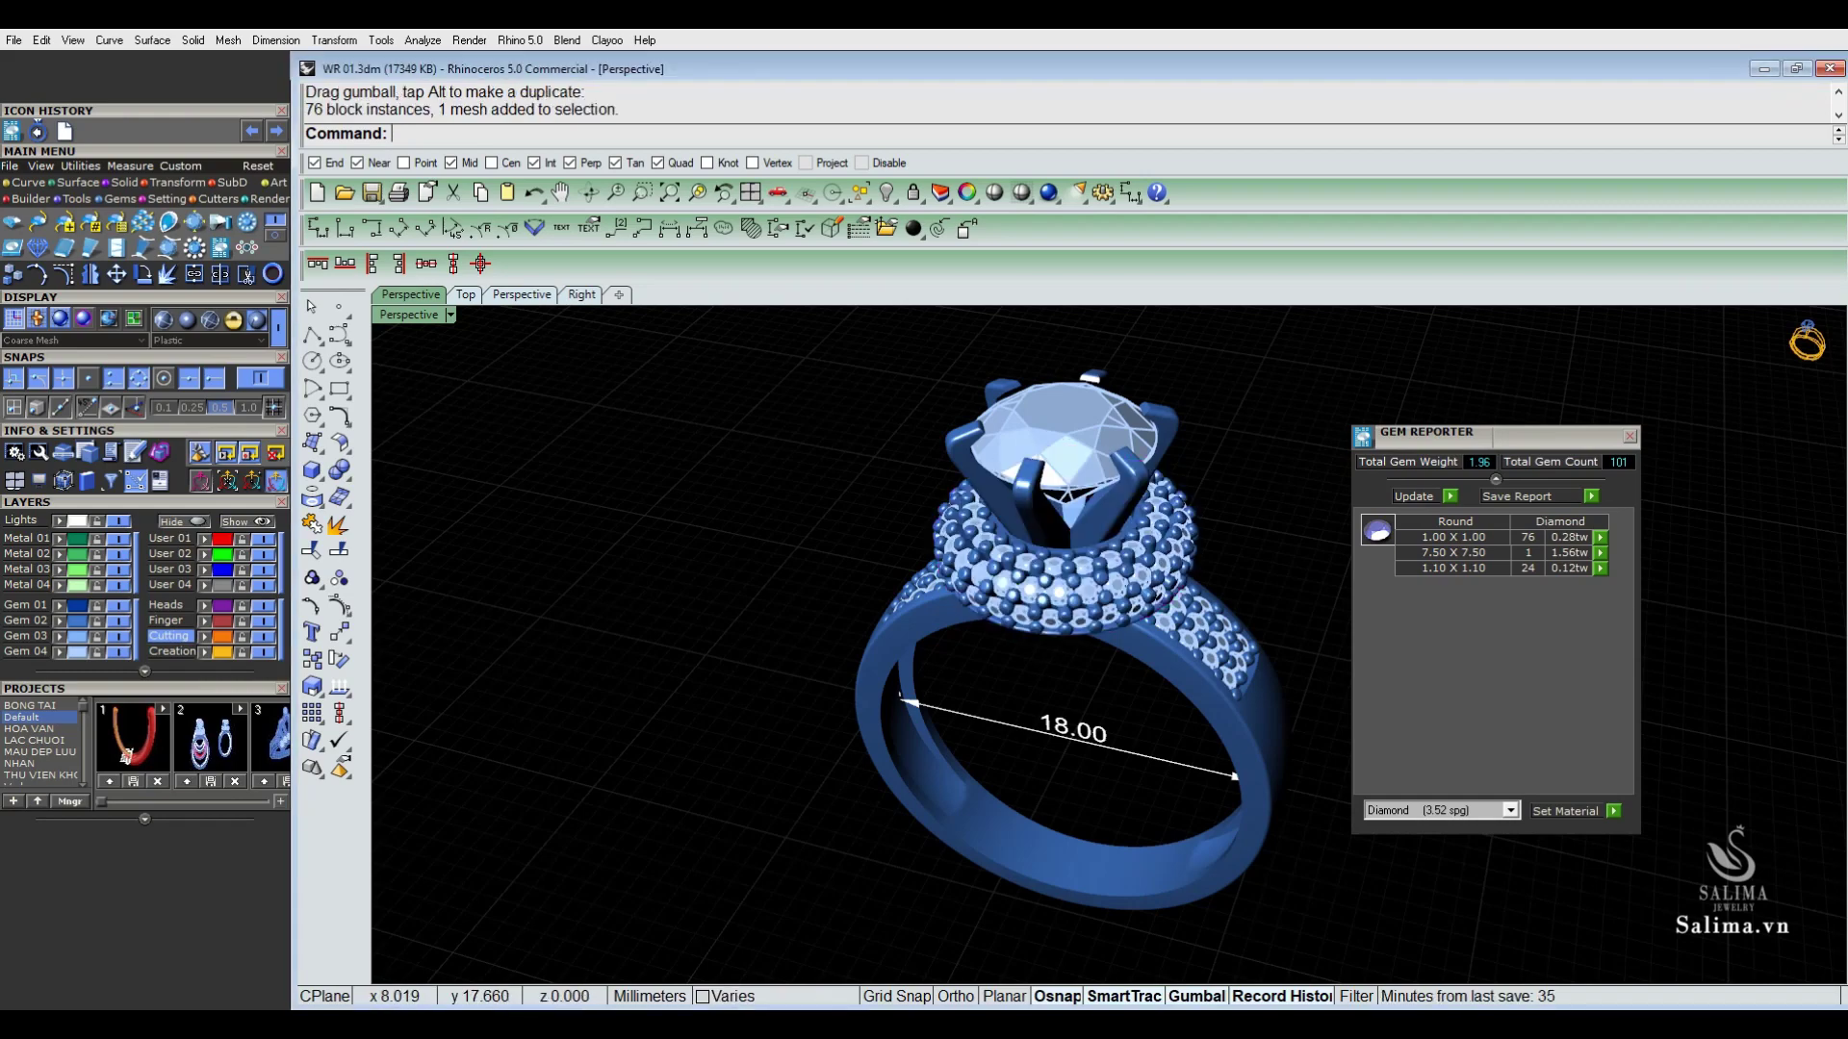
scroll(1270, 596, up, 3)
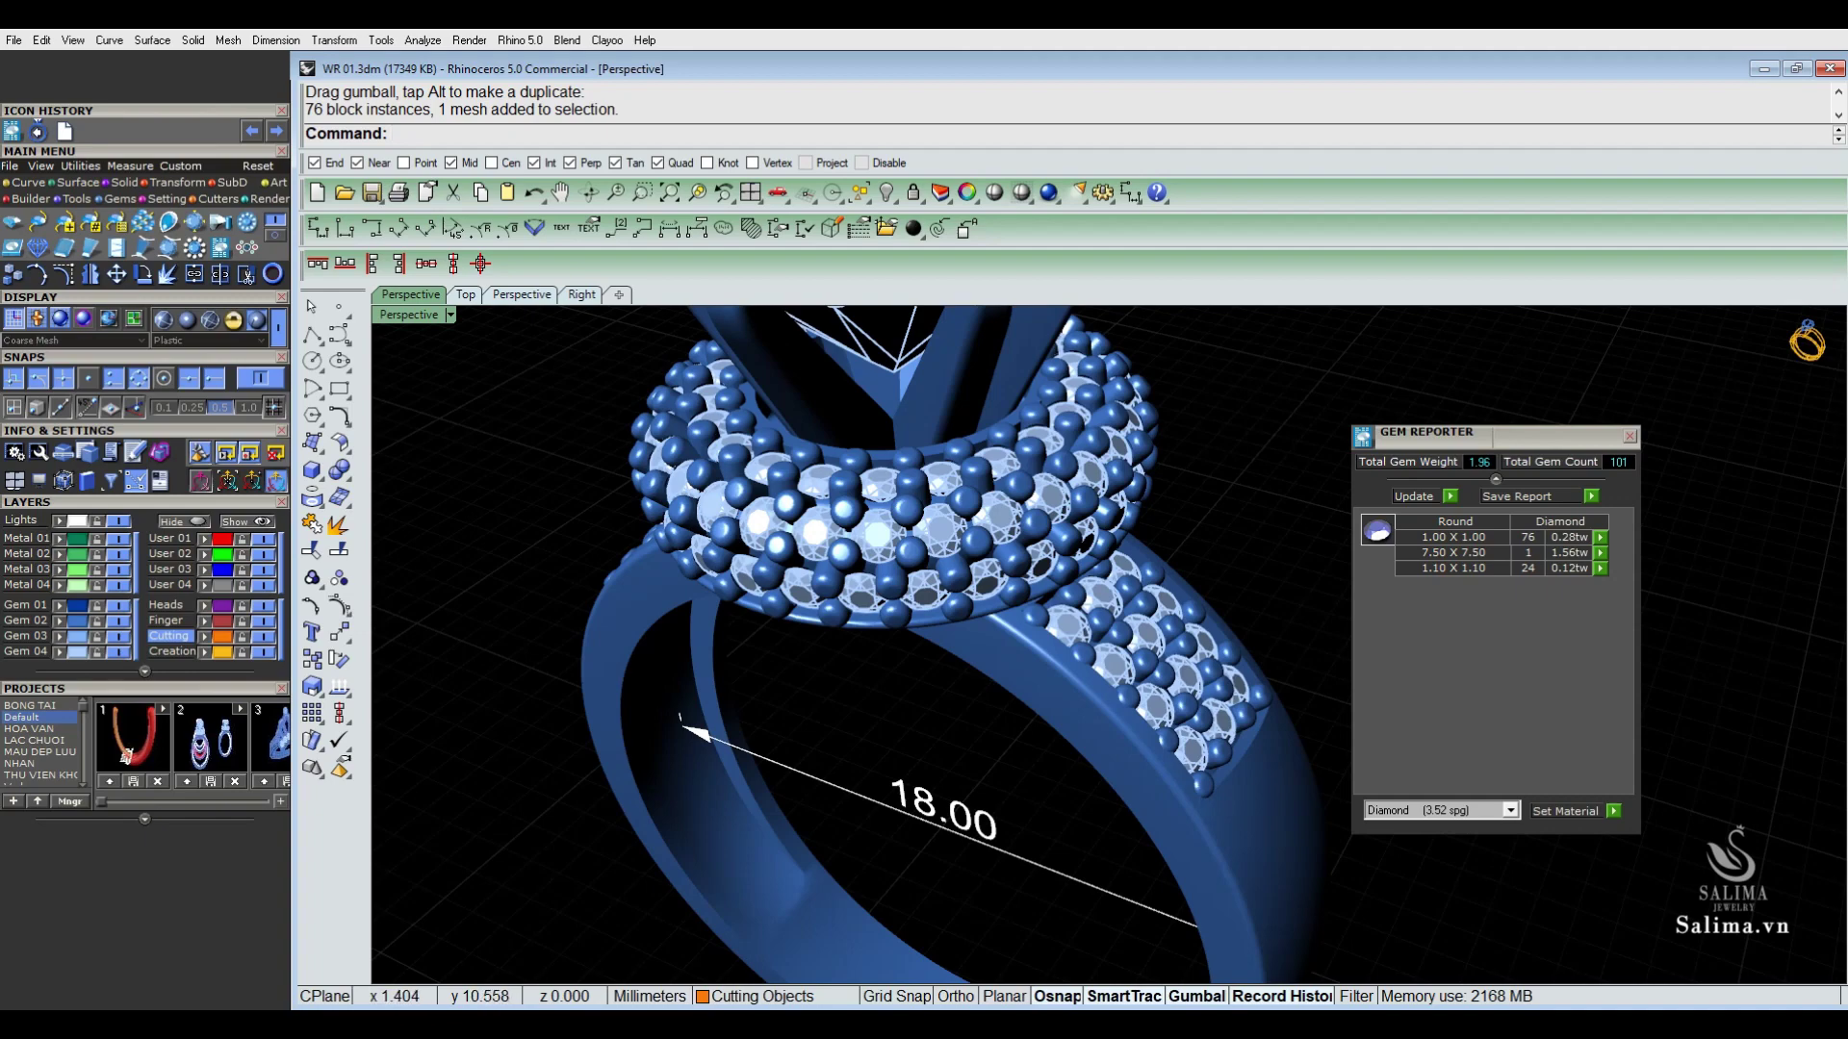
click(1600, 568)
key(Escape)
scroll(1059, 626, down, 2)
scroll(1059, 625, down, 2)
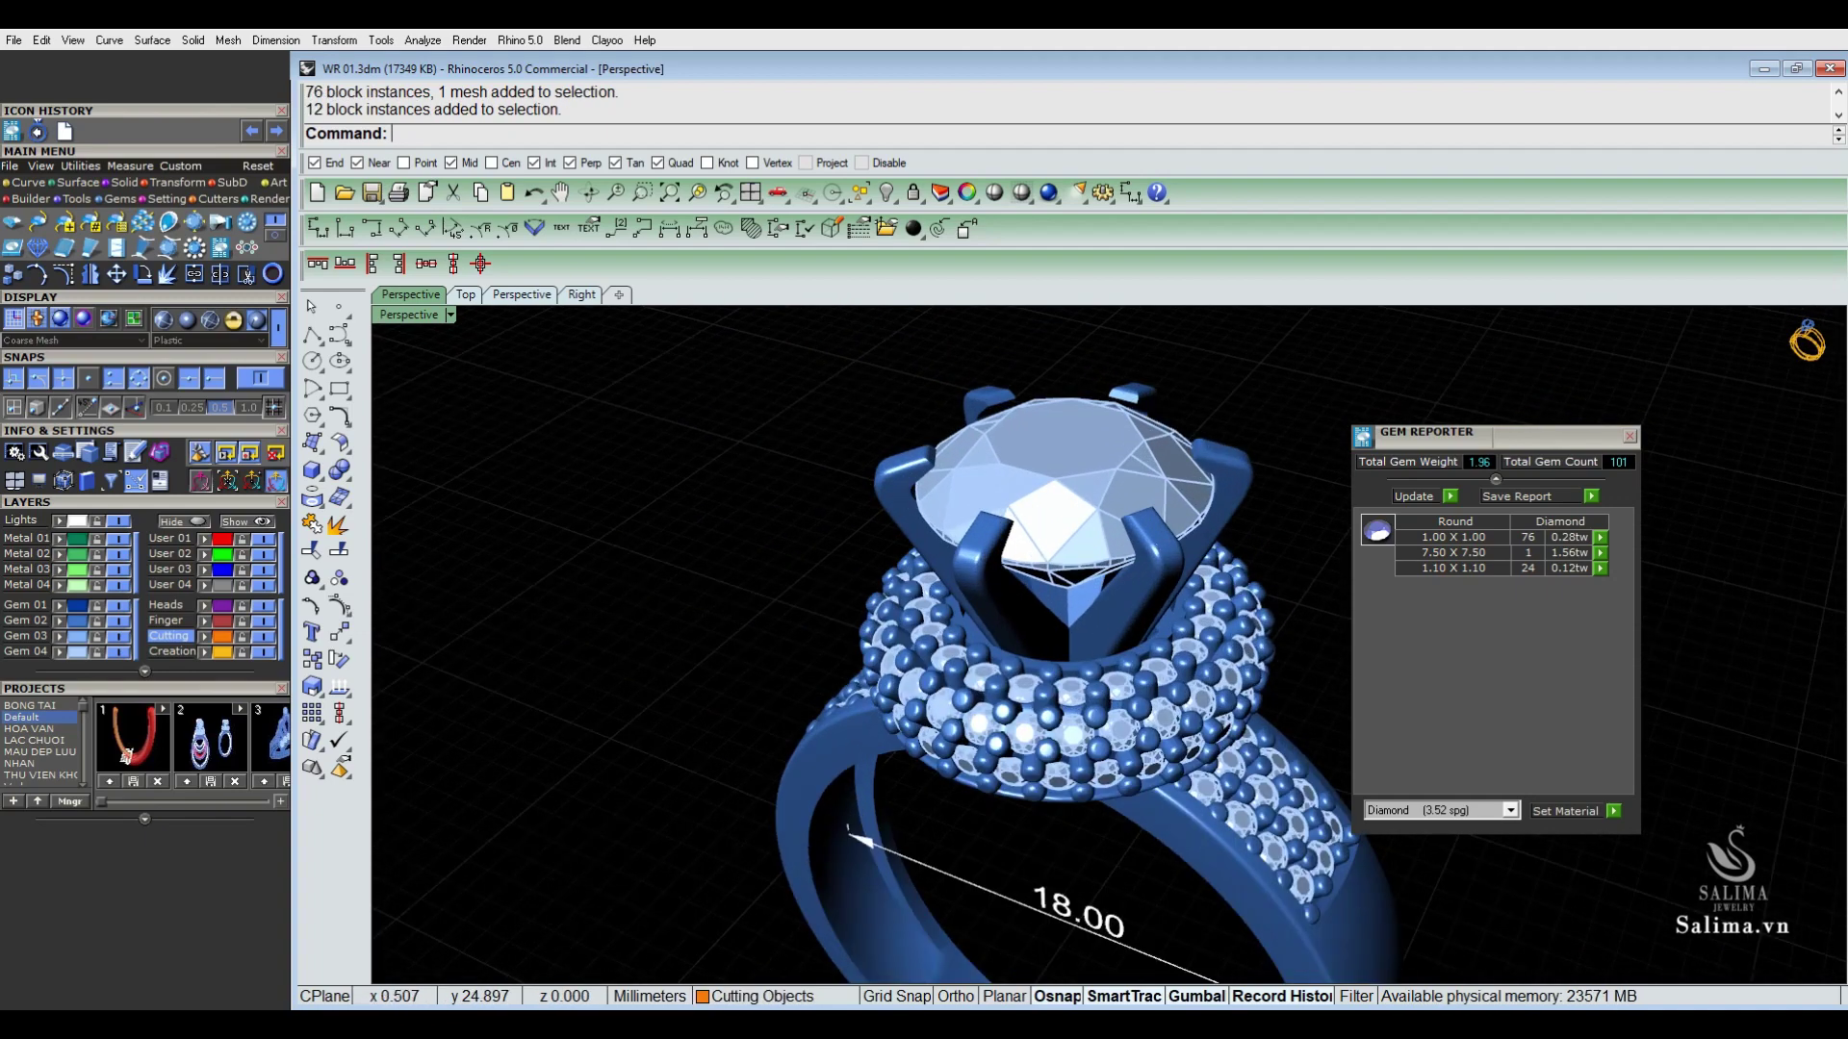
click(1028, 621)
key(Escape)
scroll(1088, 616, down, 3)
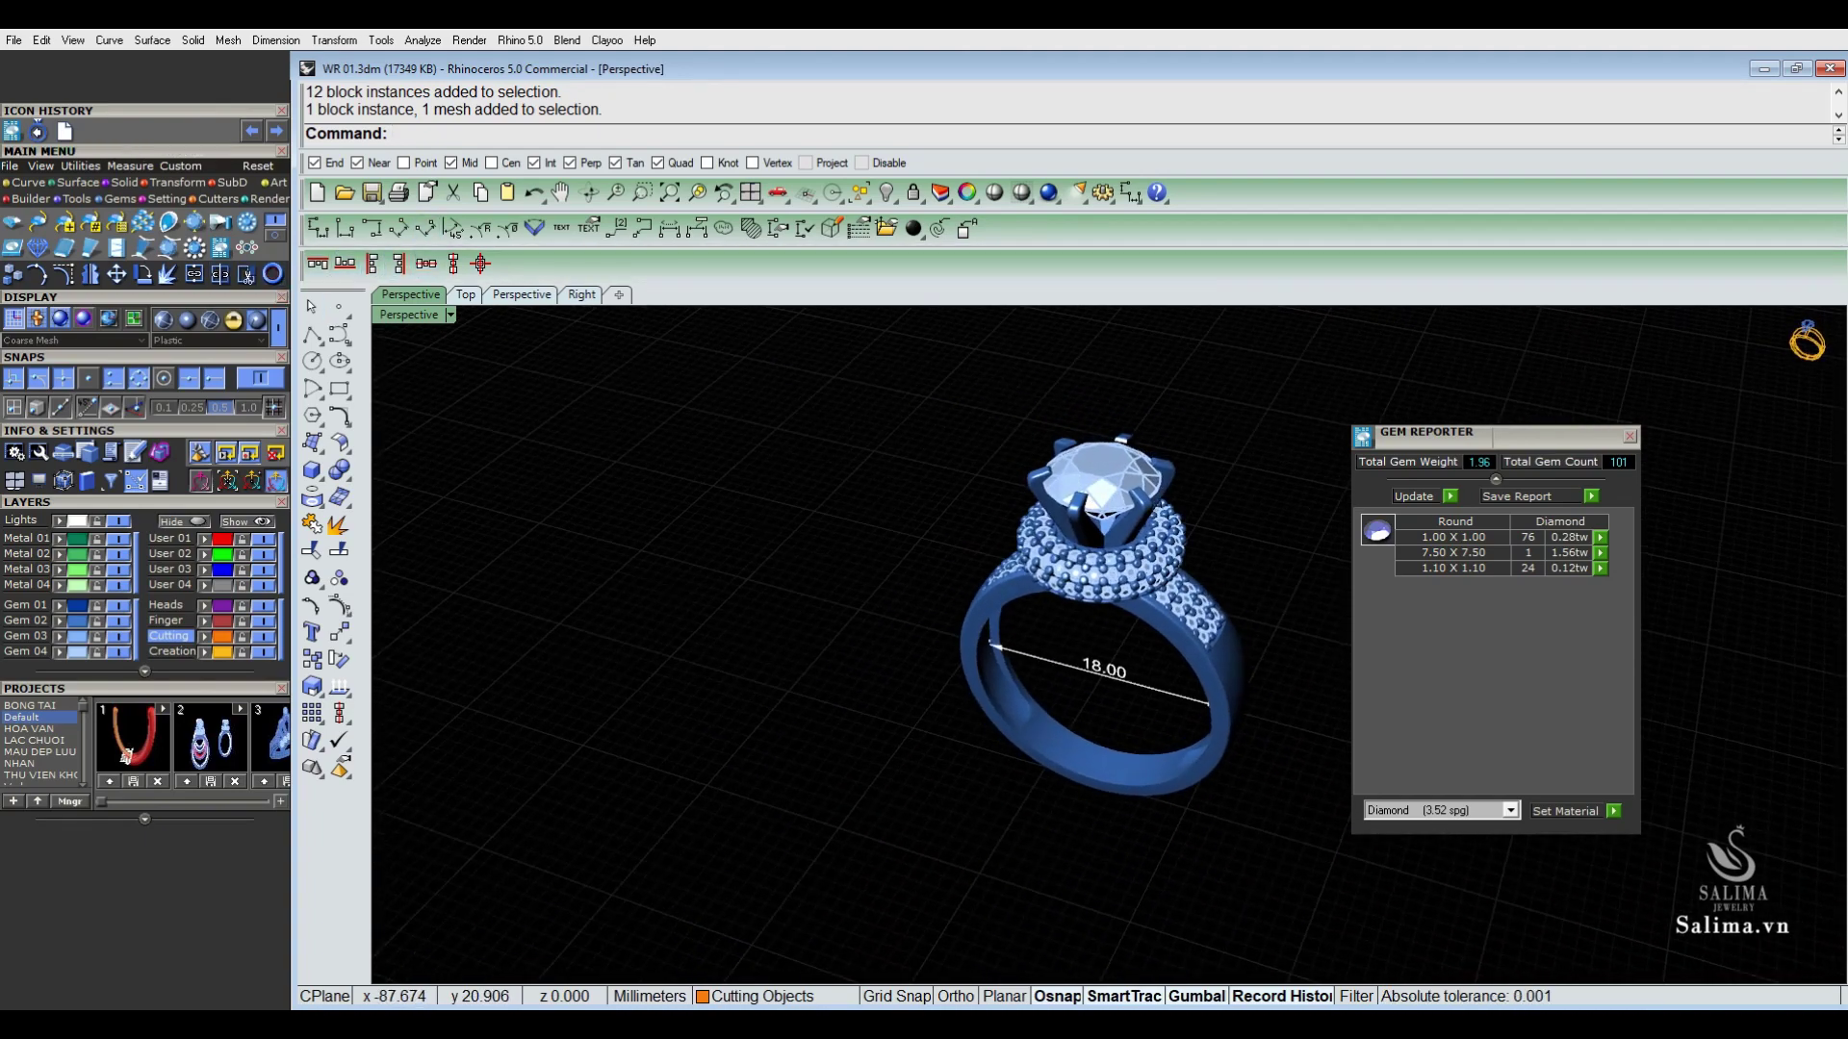
key(ctrl+F1)
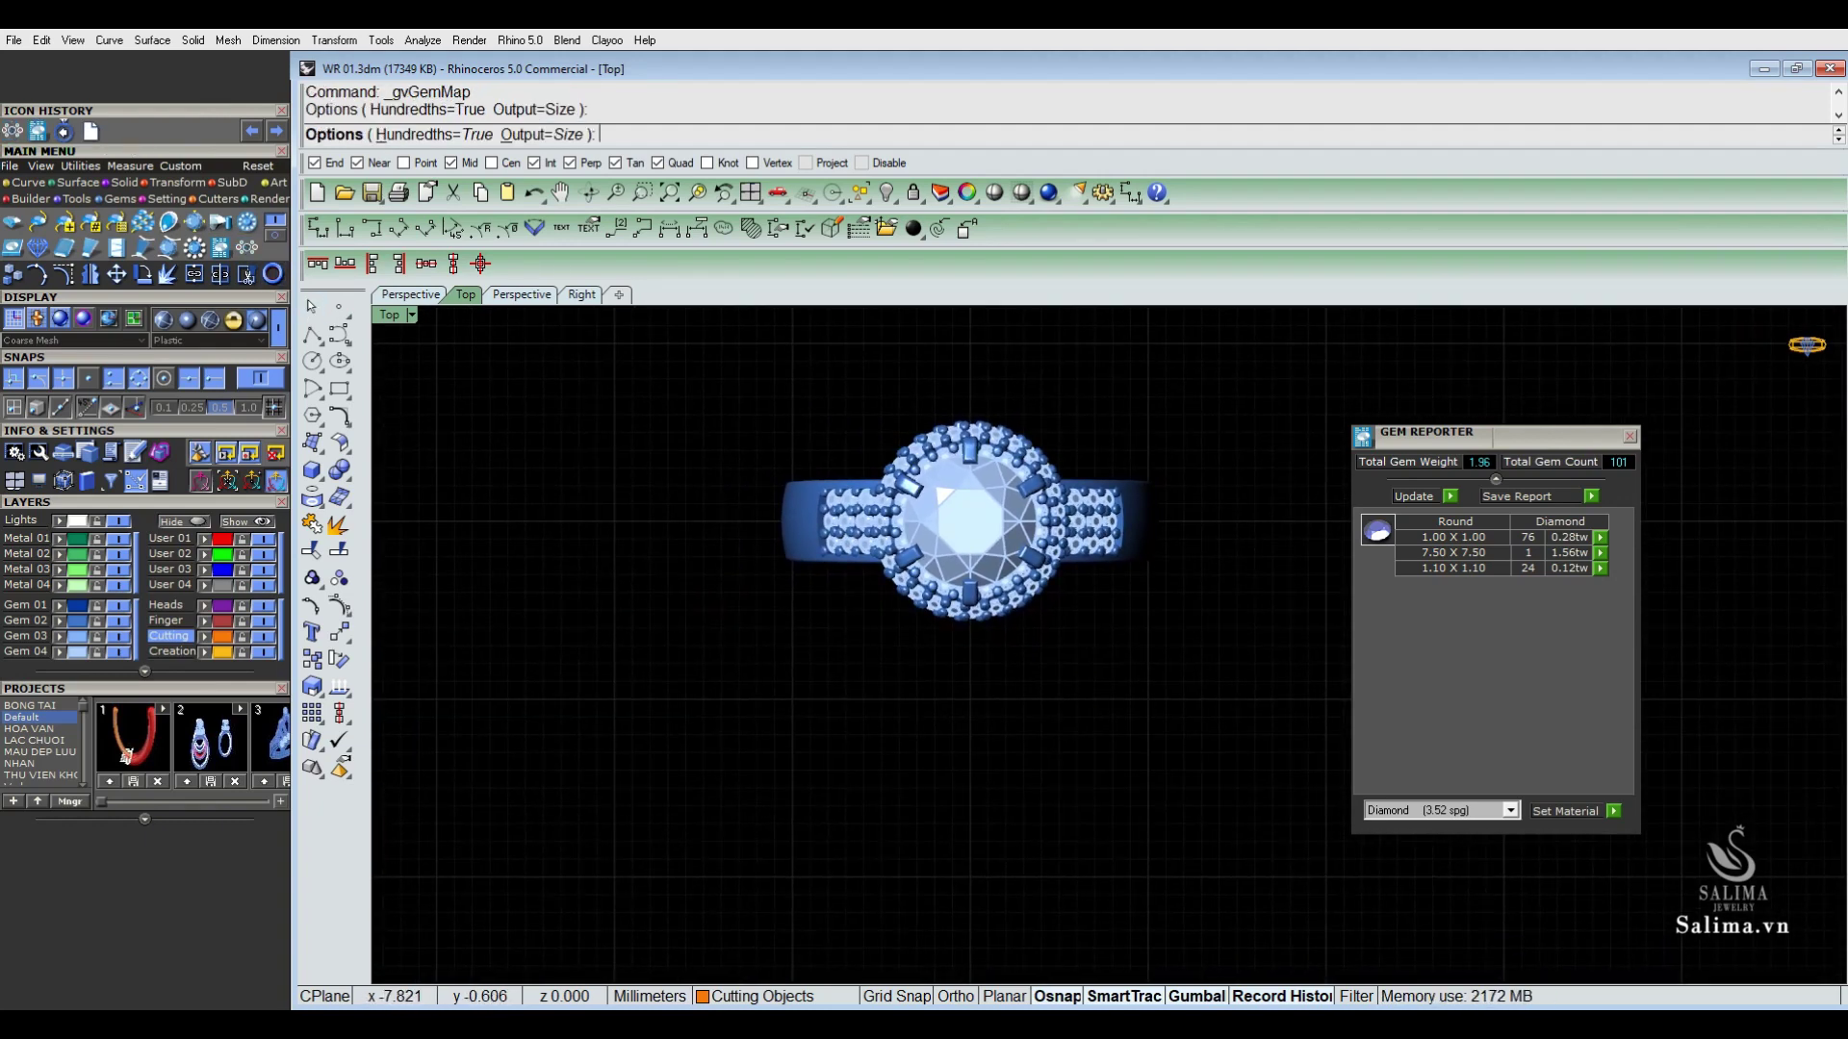
Step: Generate the gvGemMap with Hundredths=True and Output=Size, and move the map window aside
key(Return)
drag(866, 293, 548, 423)
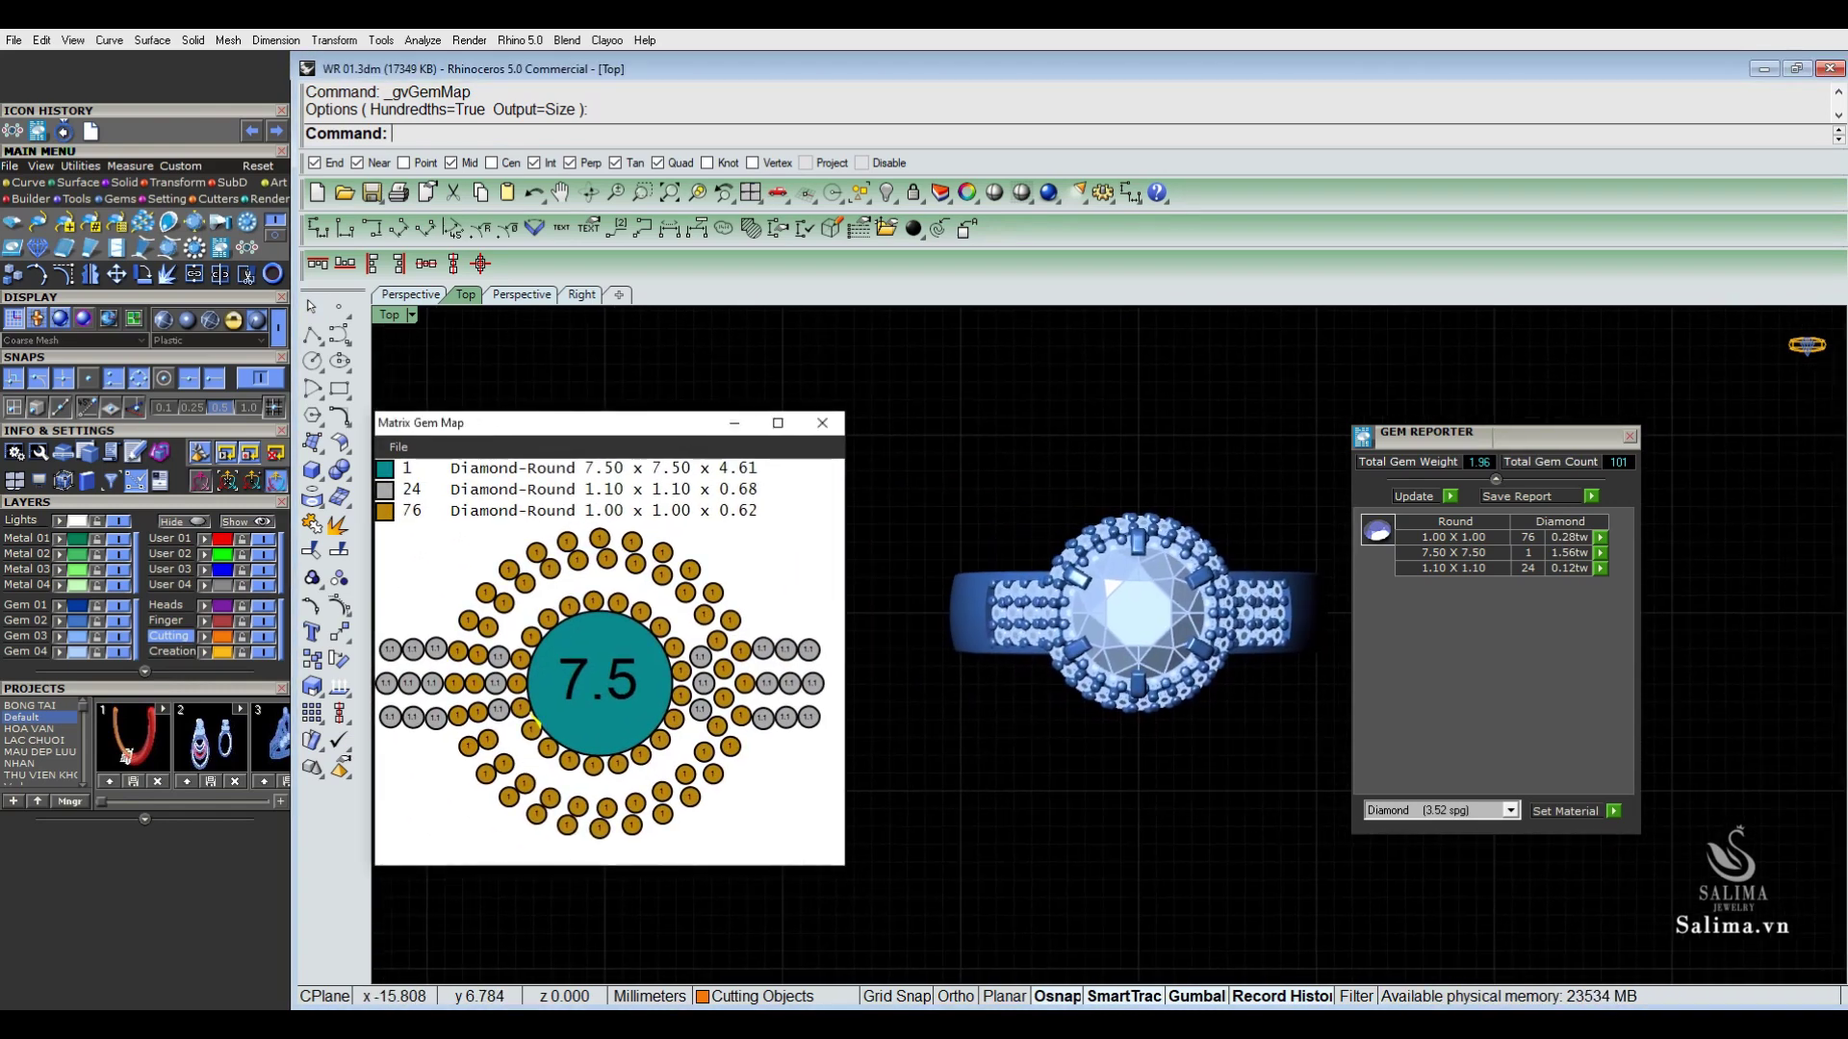
drag(558, 422, 641, 419)
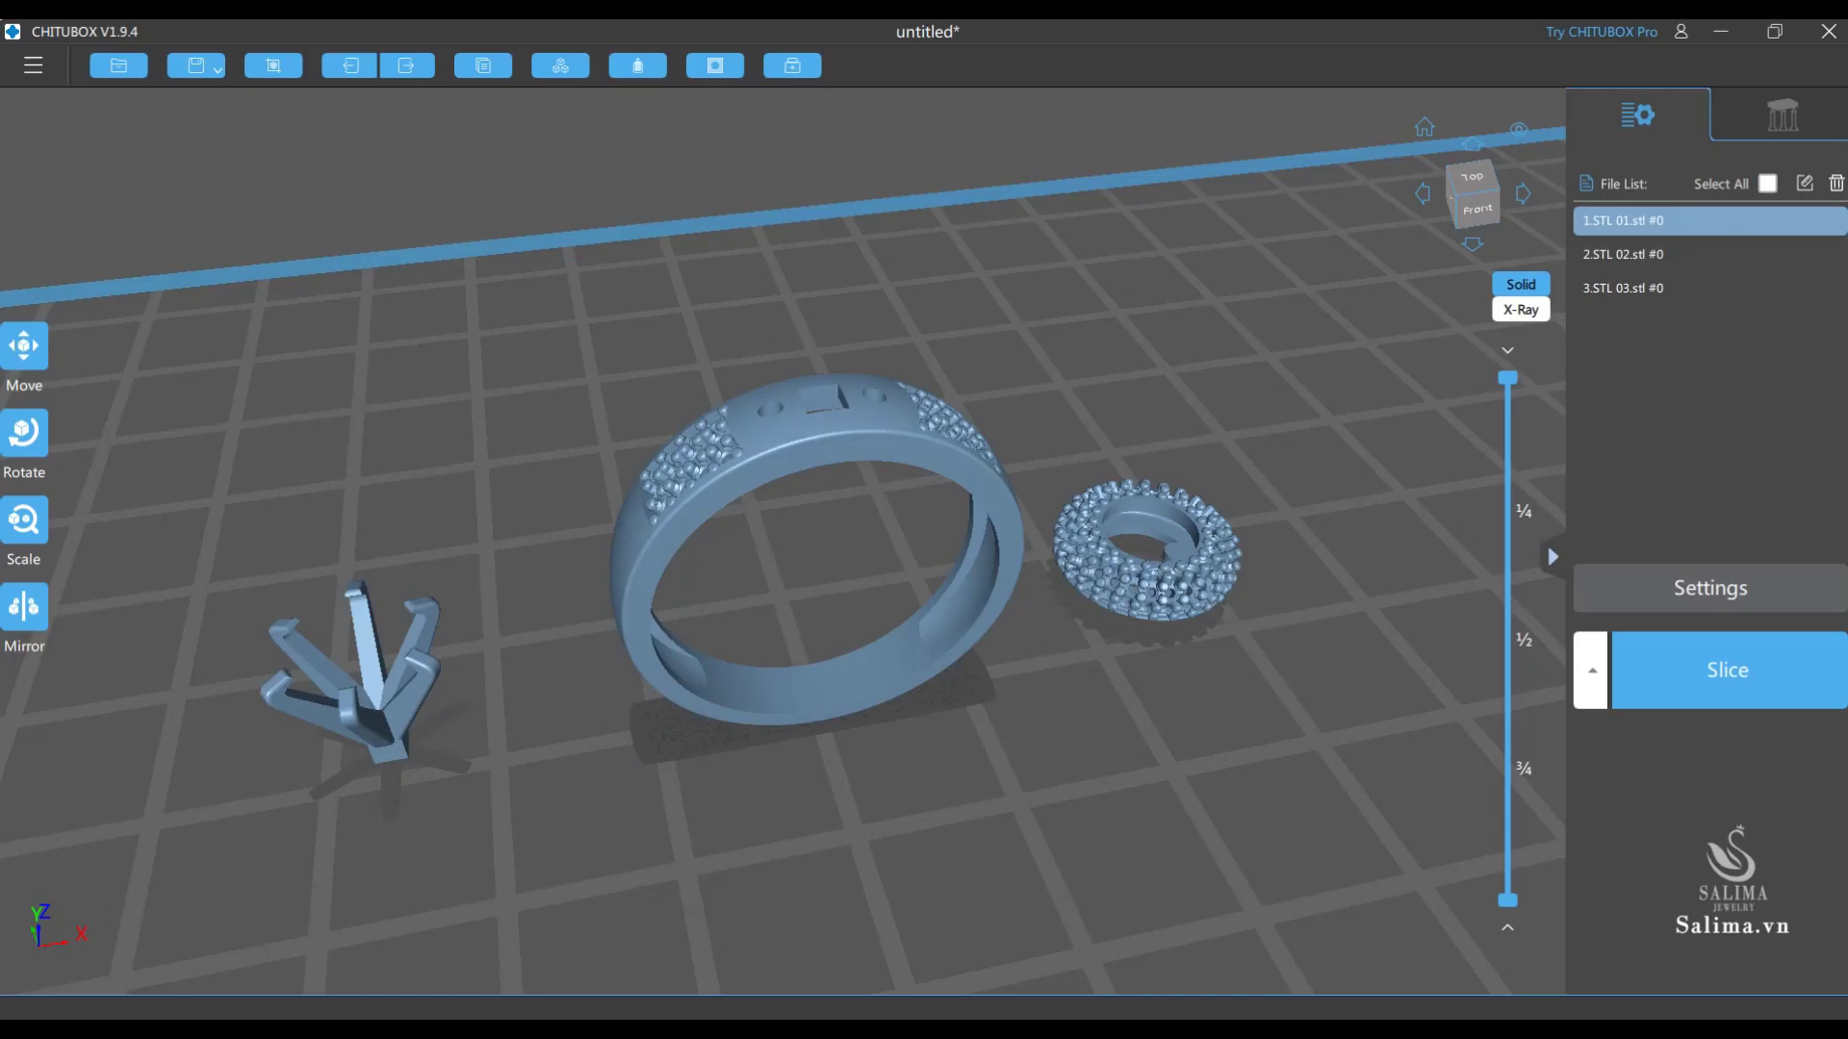
Step: Orbit and zoom around the three parts, taking a close look at the band's pavé section
scroll(828, 539, down, 5)
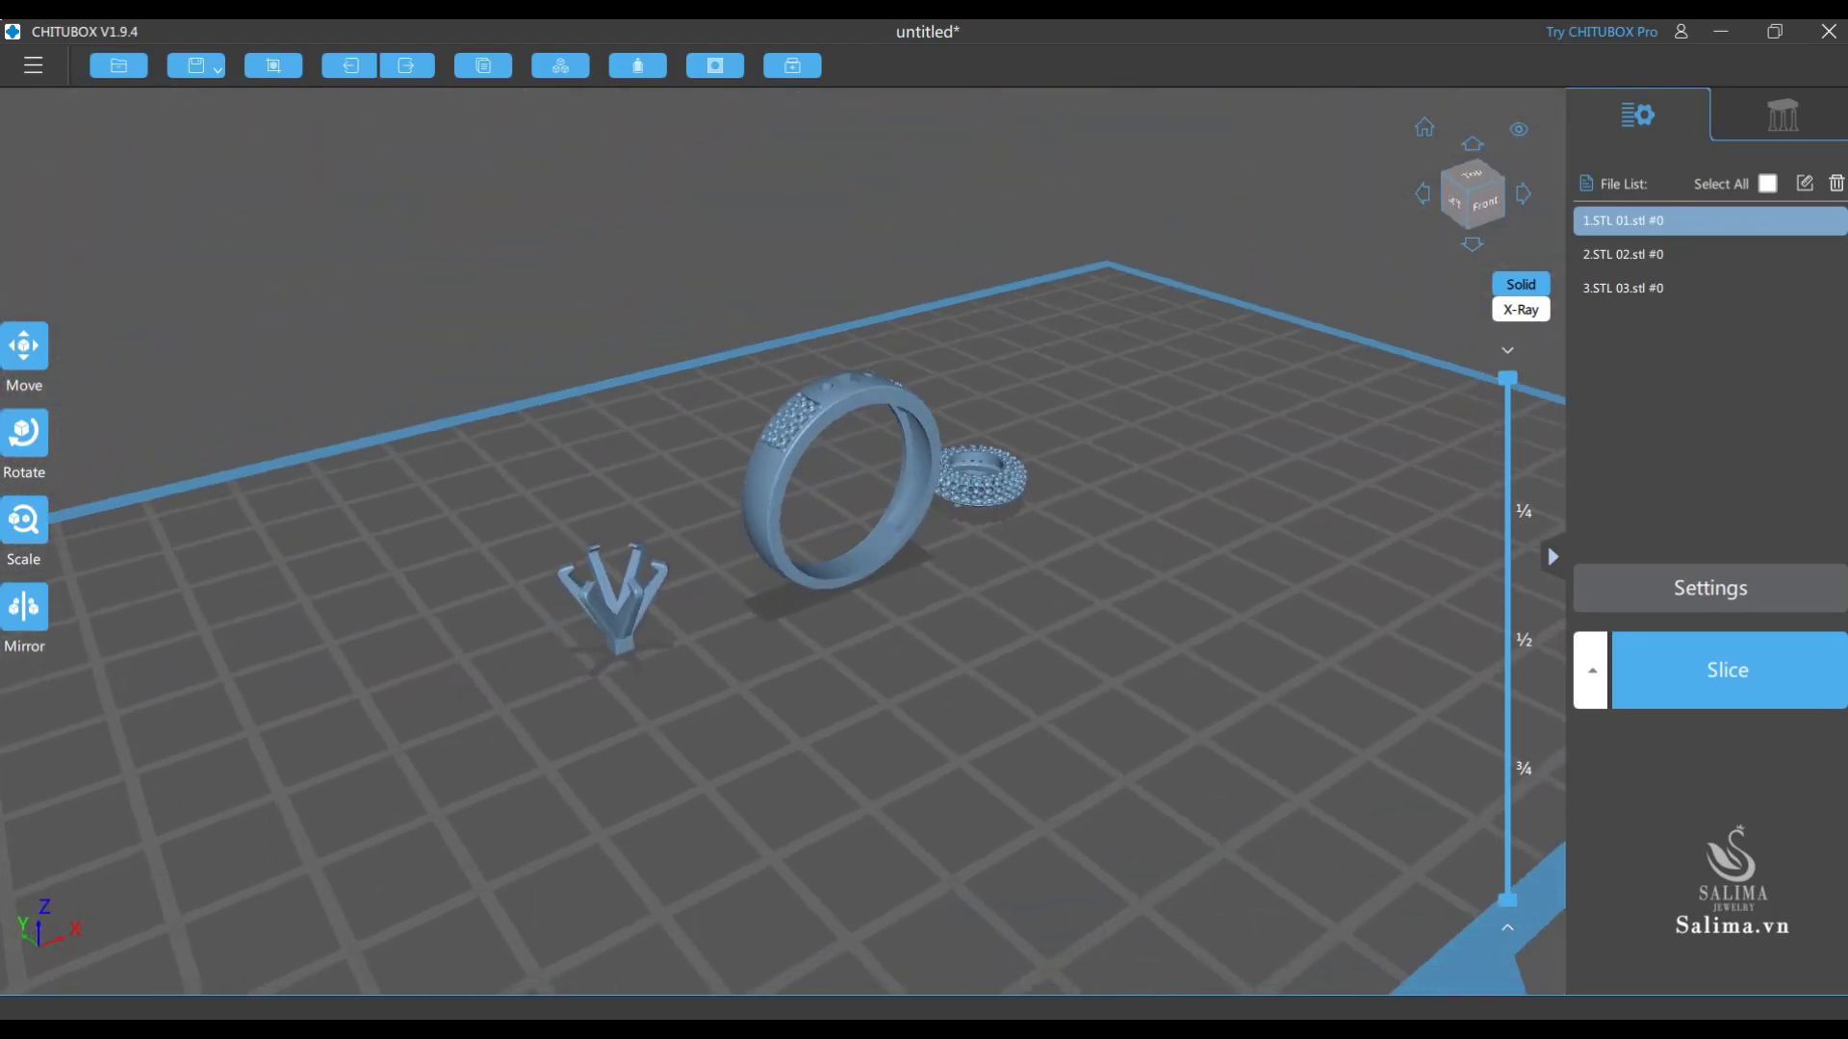
drag(827, 539, 923, 539)
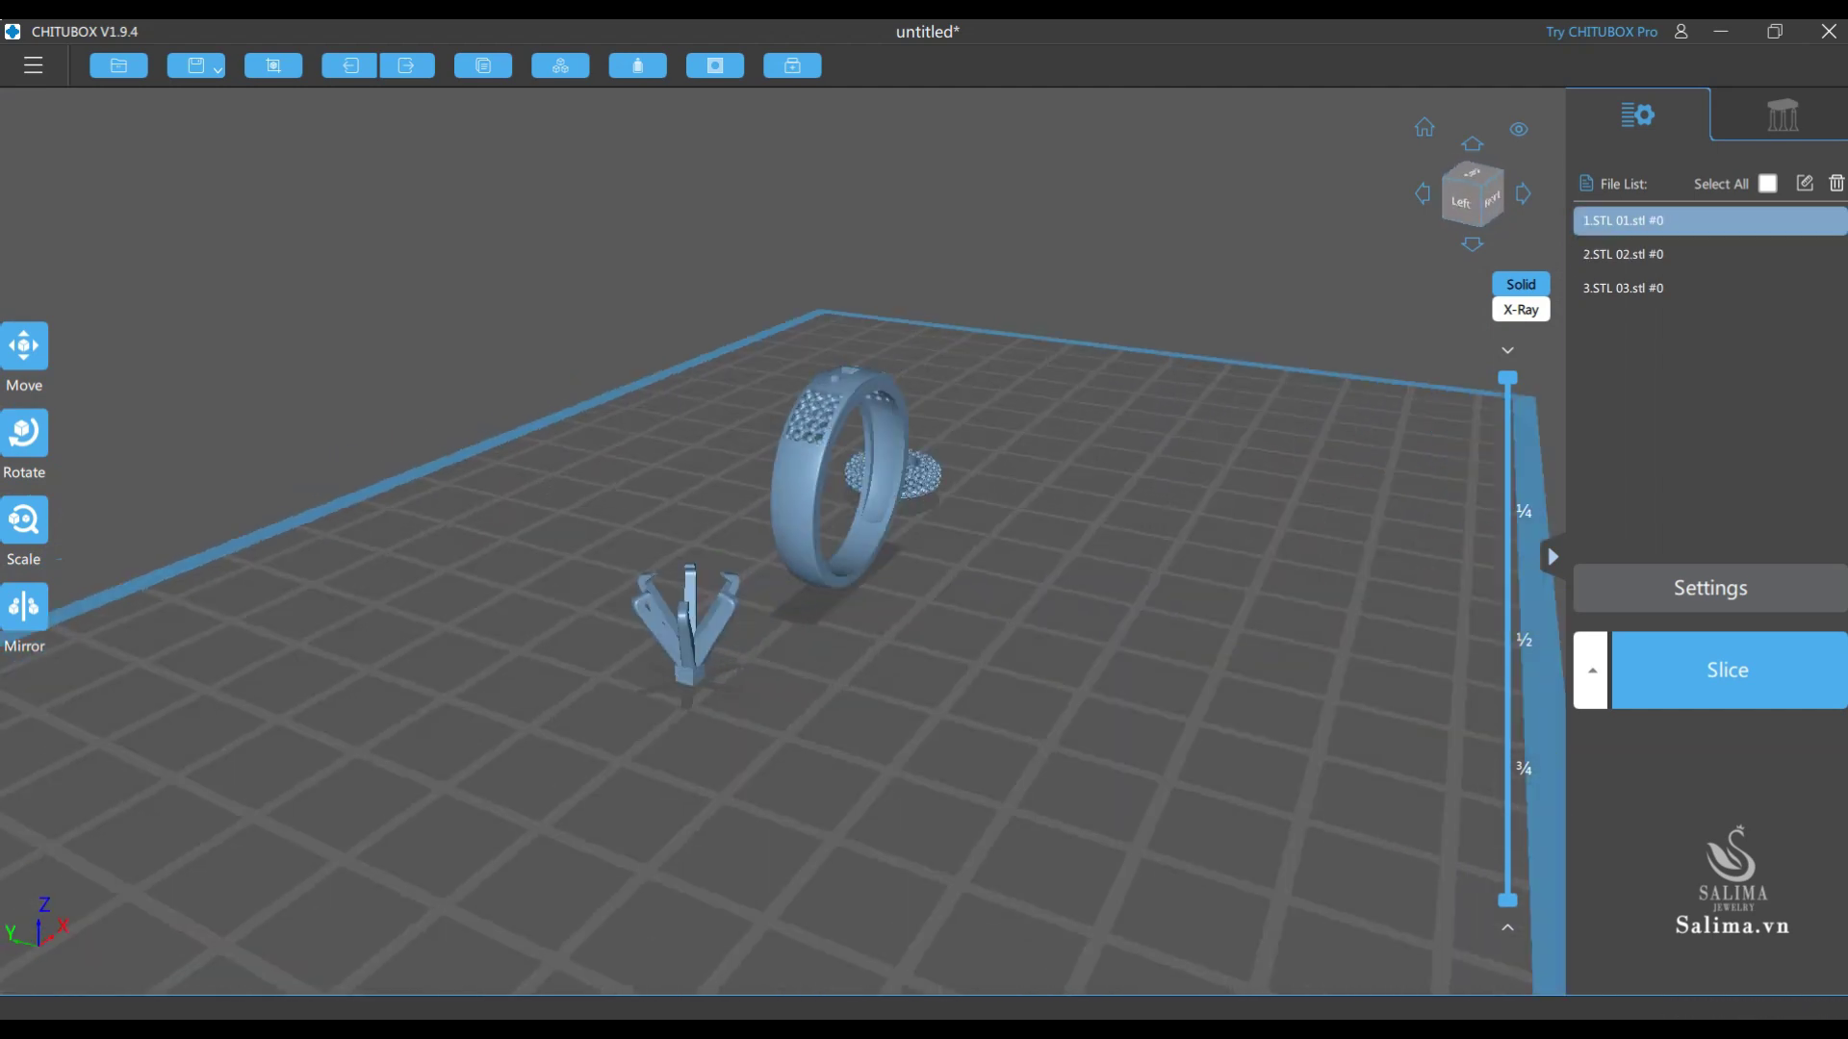
scroll(924, 385, up, 5)
drag(924, 385, 1020, 385)
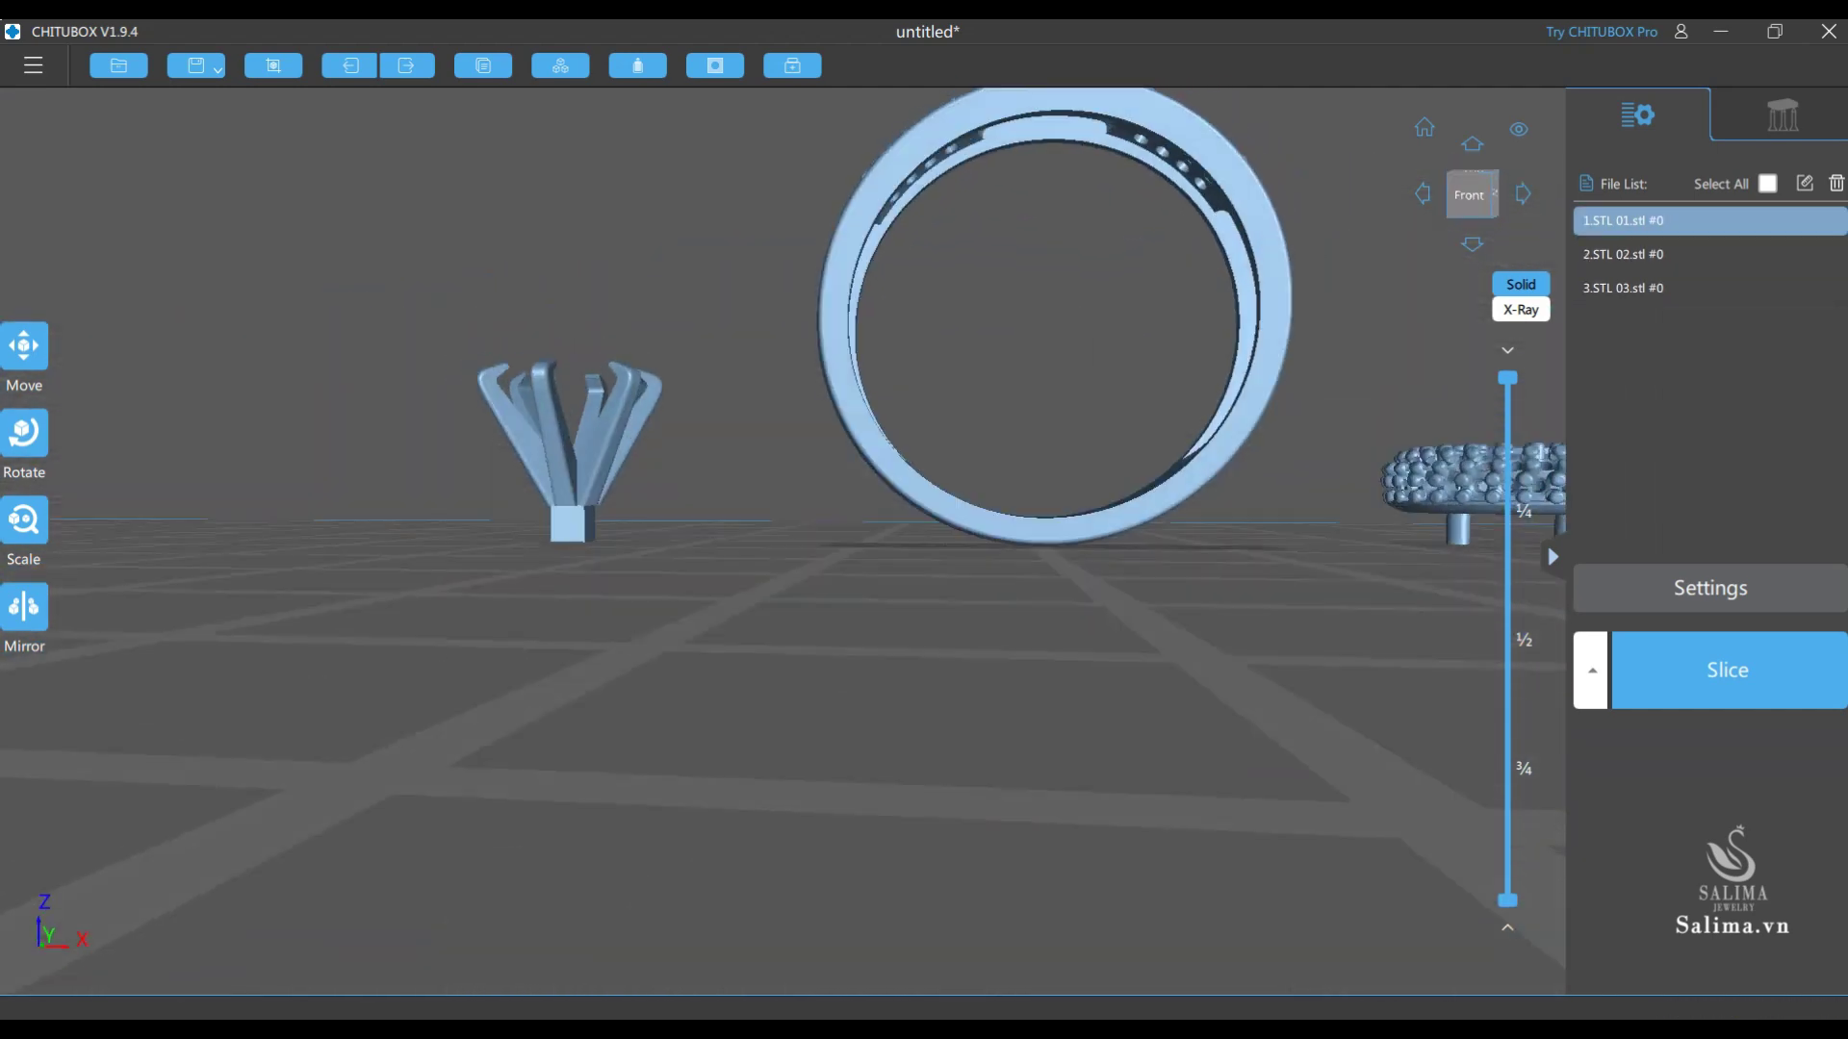
mouse_move(924, 481)
mouse_down()
mouse_move(923, 597)
mouse_move(924, 482)
mouse_move(828, 539)
mouse_up()
scroll(924, 539, down, 5)
scroll(924, 539, up, 8)
scroll(770, 481, up, 3)
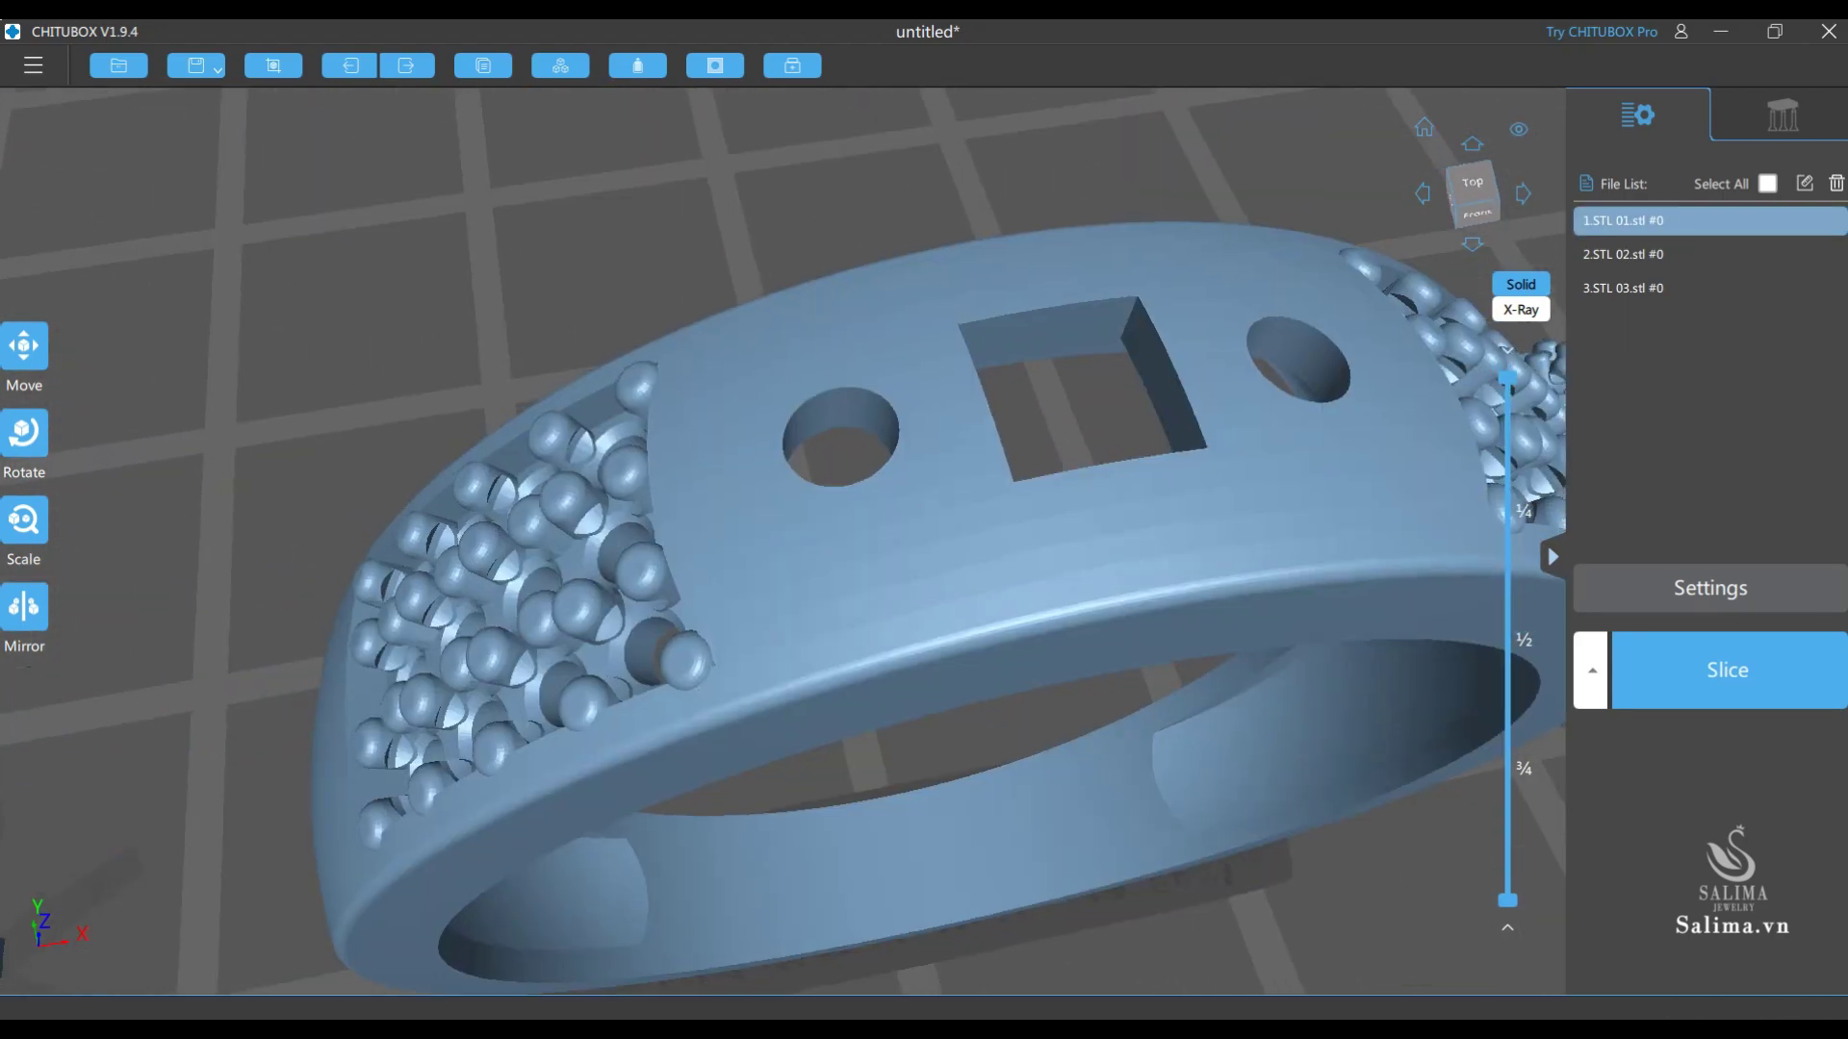
drag(769, 481, 866, 366)
scroll(770, 433, up, 3)
scroll(828, 481, down, 5)
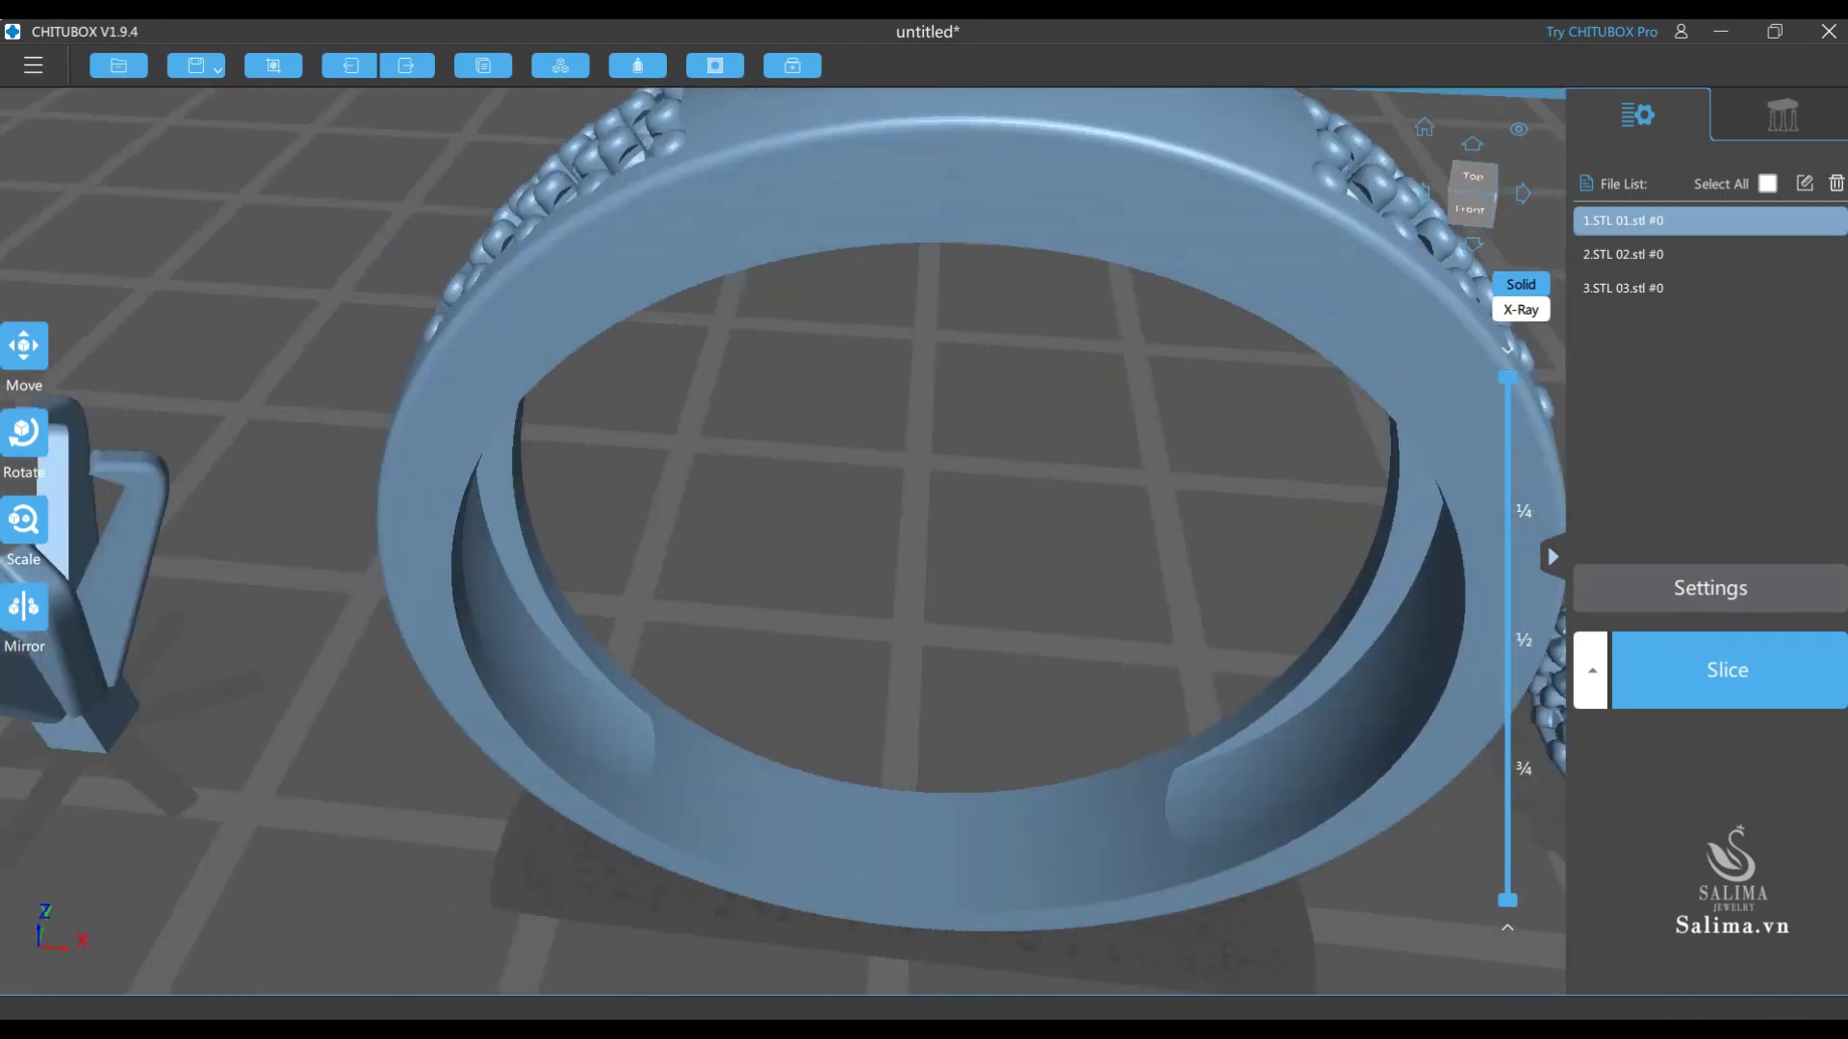
scroll(827, 481, down, 3)
mouse_move(827, 481)
mouse_down()
mouse_move(731, 500)
mouse_move(674, 481)
mouse_up()
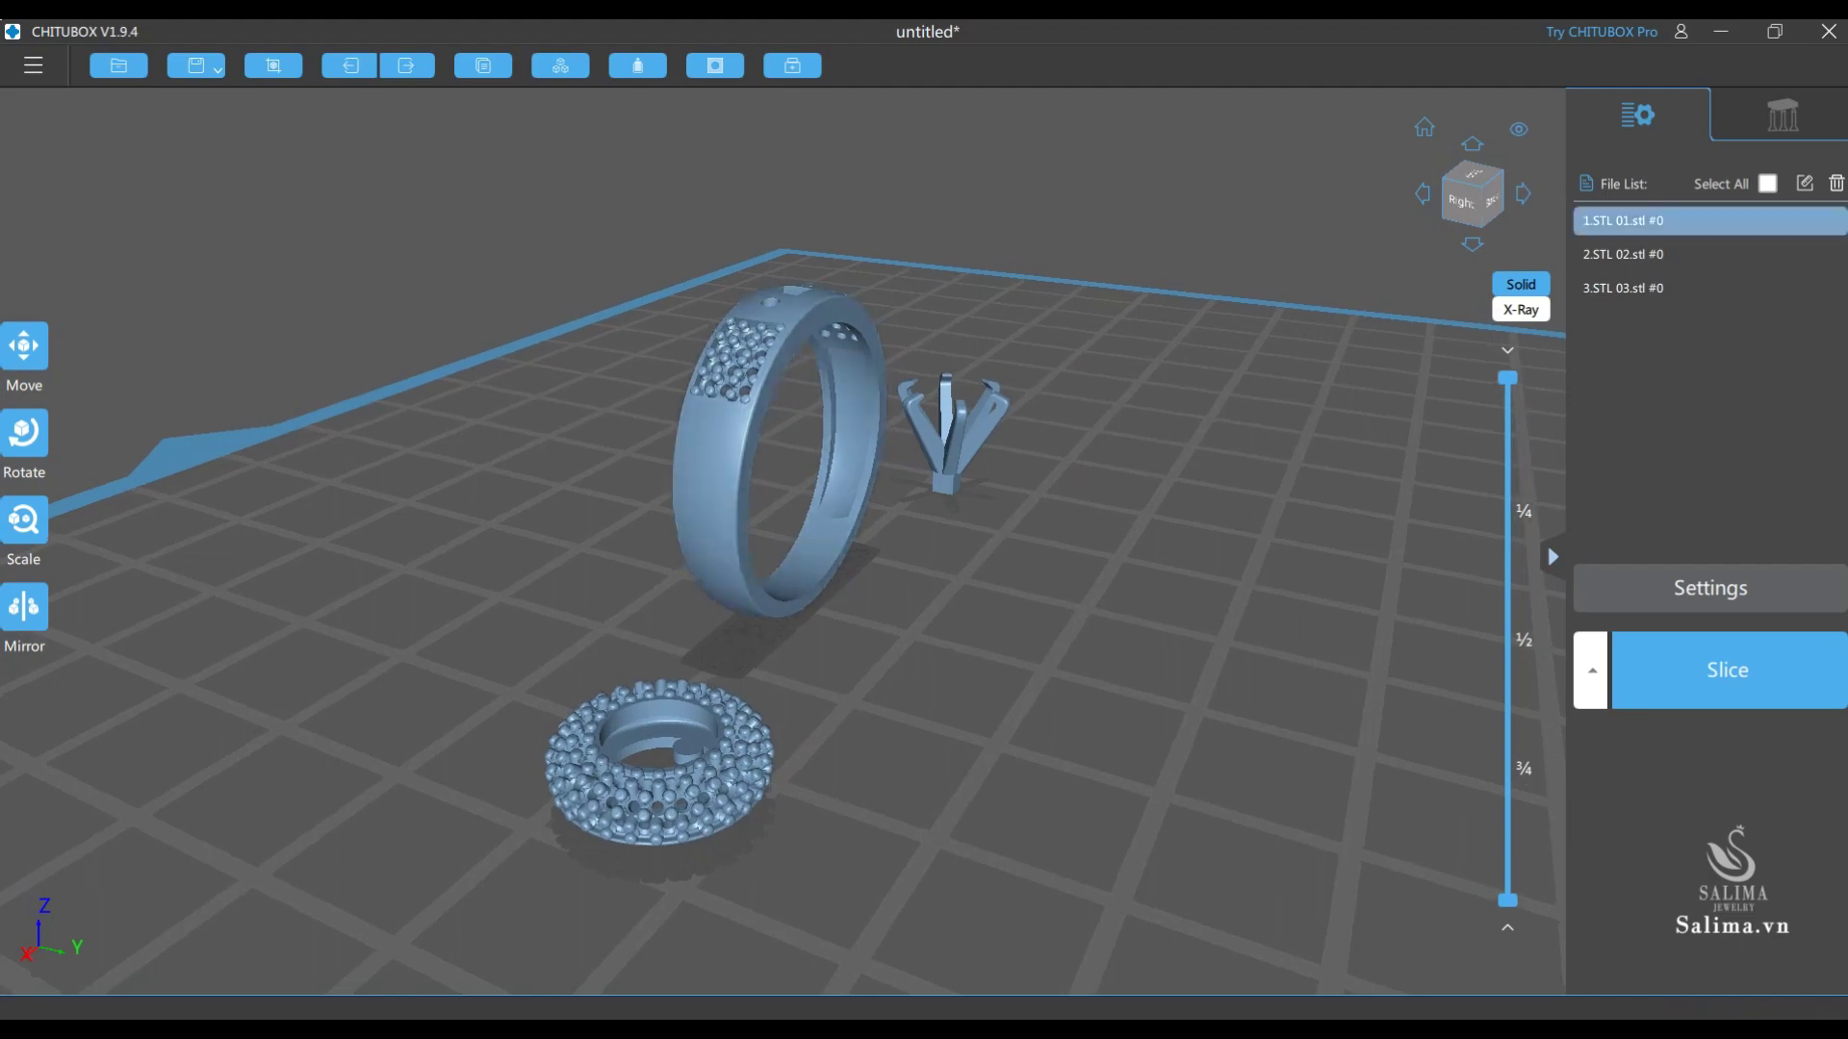
Step: View the halo from below, select the band STL 01.stl, and finish on a high top-front view
scroll(664, 760, up, 3)
drag(664, 760, 866, 674)
scroll(866, 577, down, 3)
drag(770, 539, 770, 462)
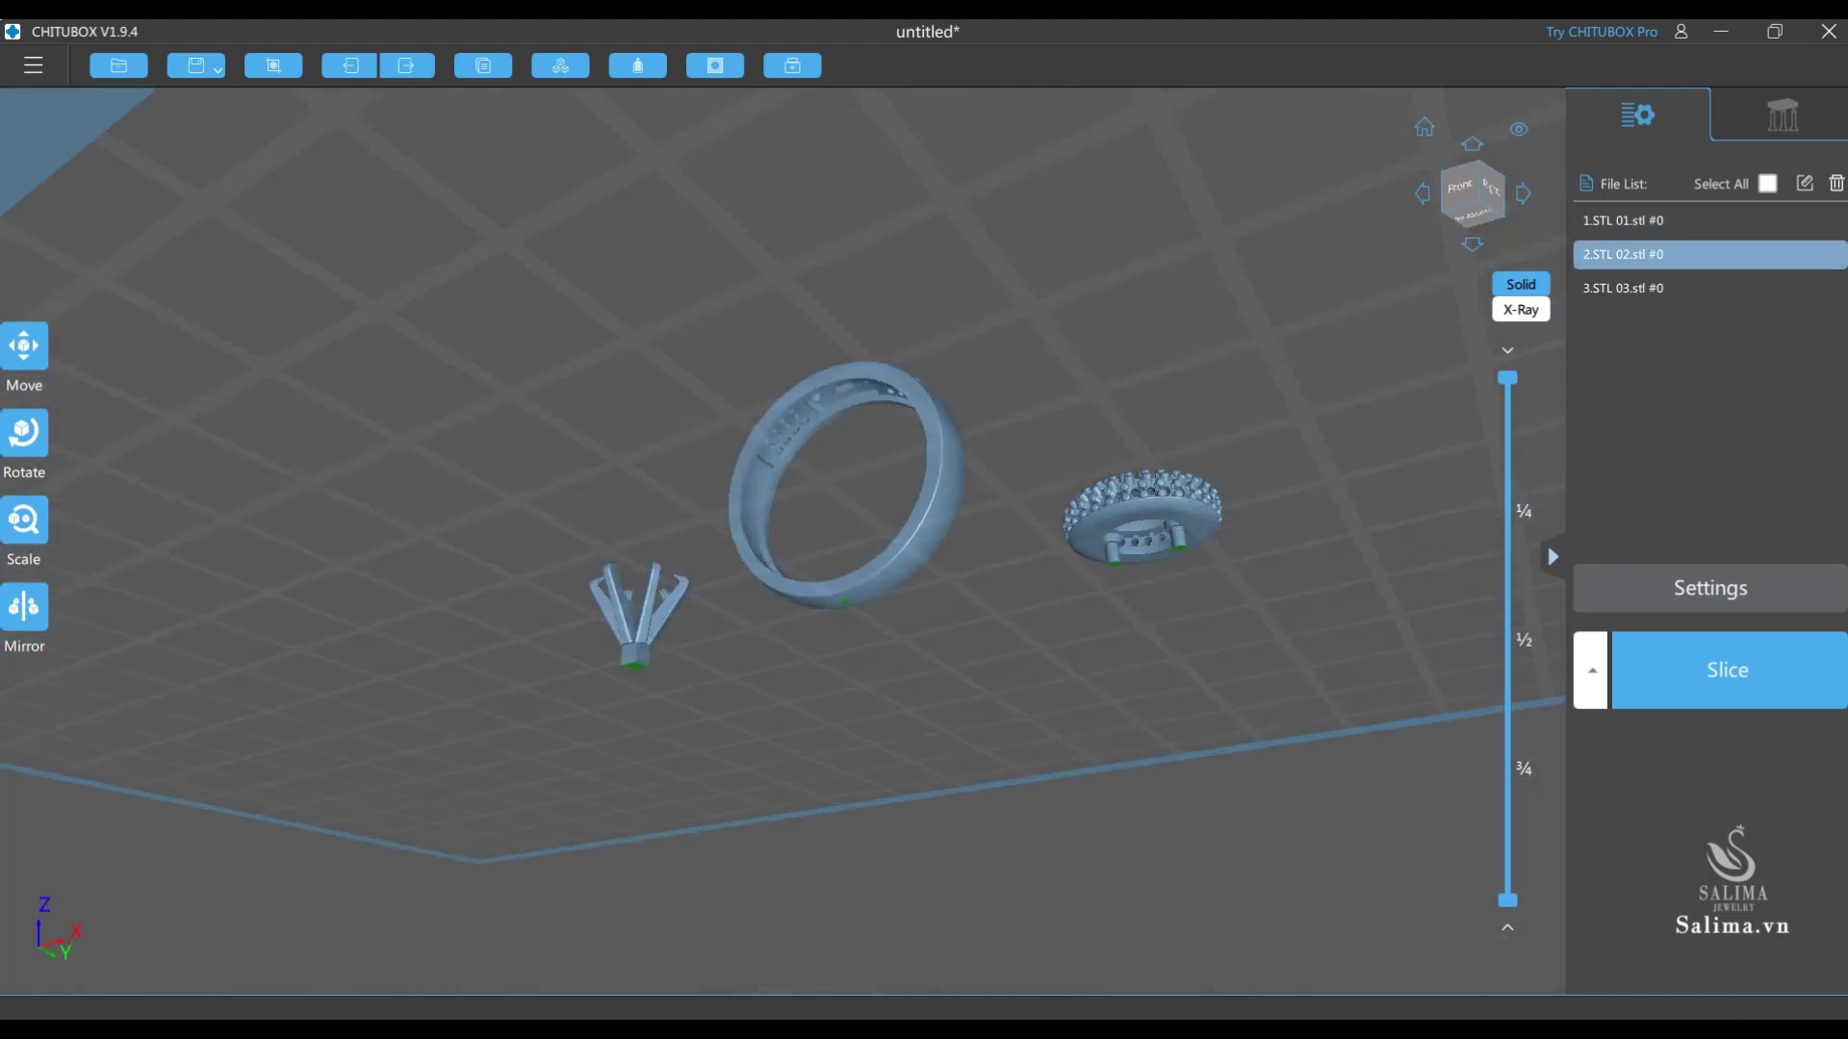
scroll(770, 539, up, 3)
scroll(770, 539, up, 4)
scroll(770, 539, down, 4)
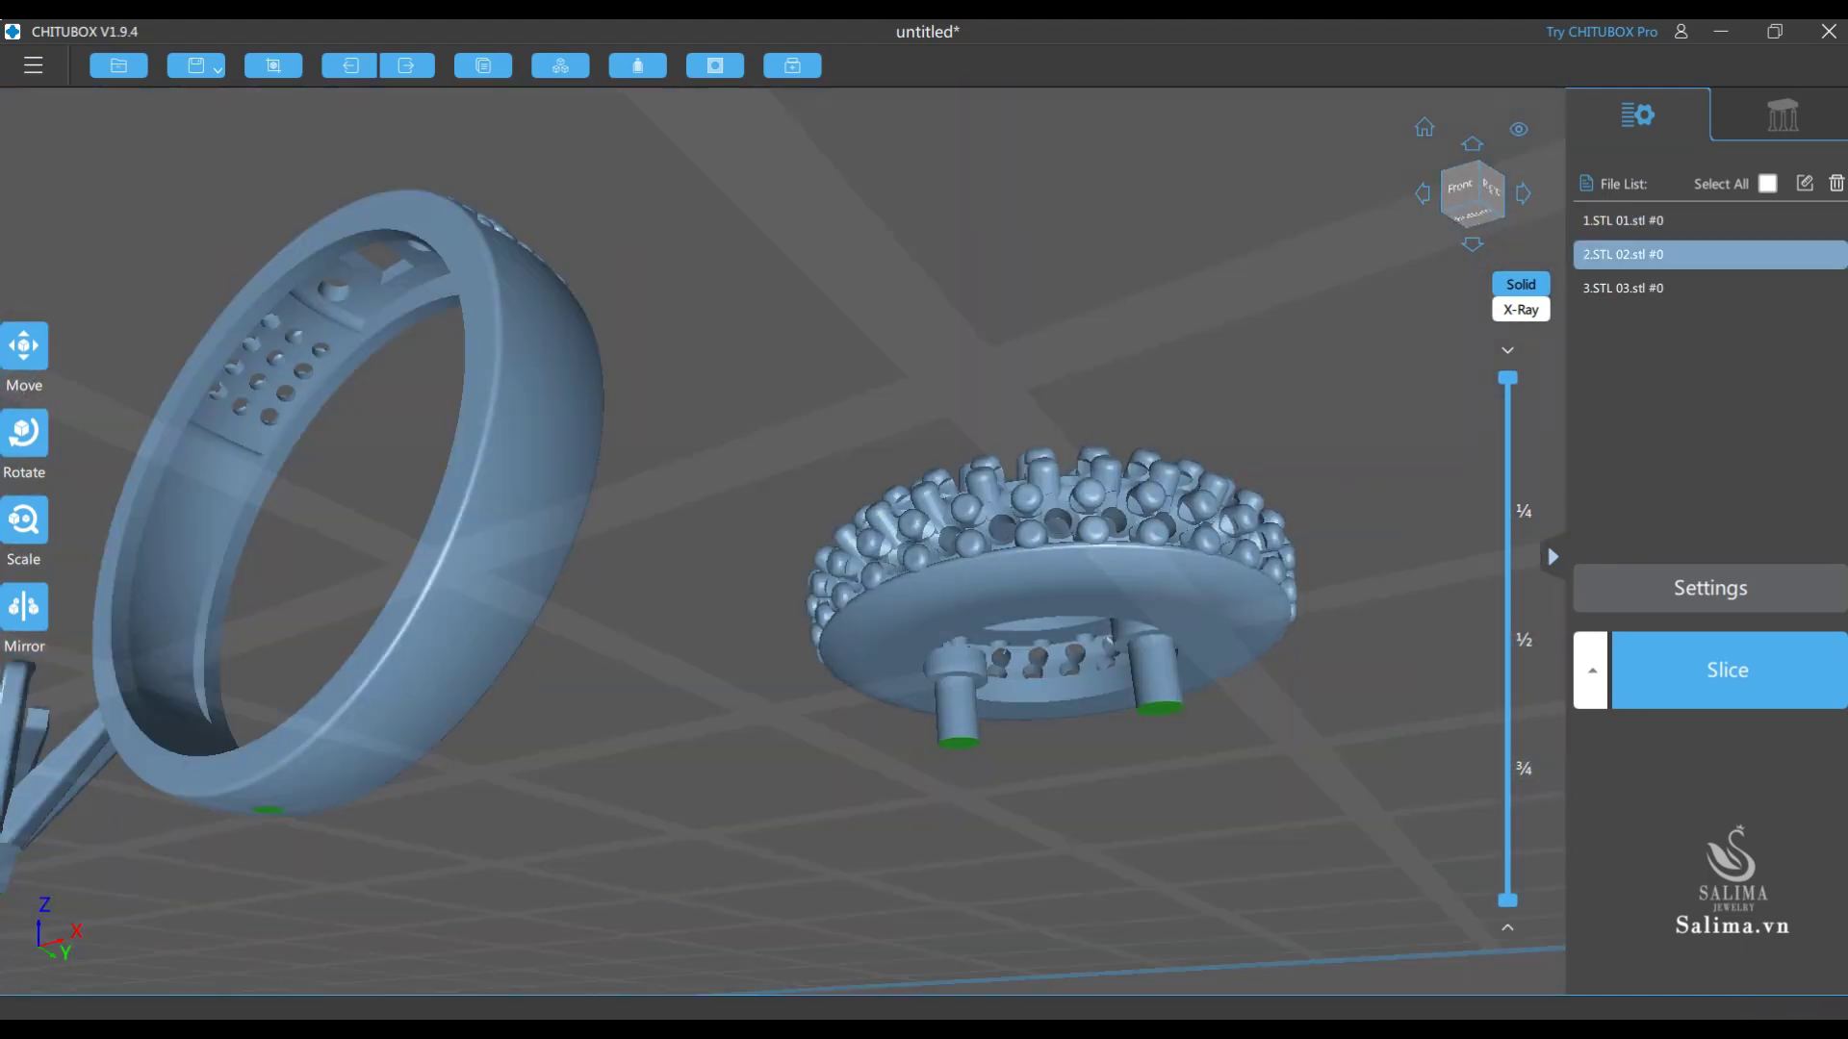
scroll(828, 519, down, 3)
click(487, 454)
scroll(487, 454, up, 4)
scroll(487, 454, up, 3)
scroll(924, 539, down, 2)
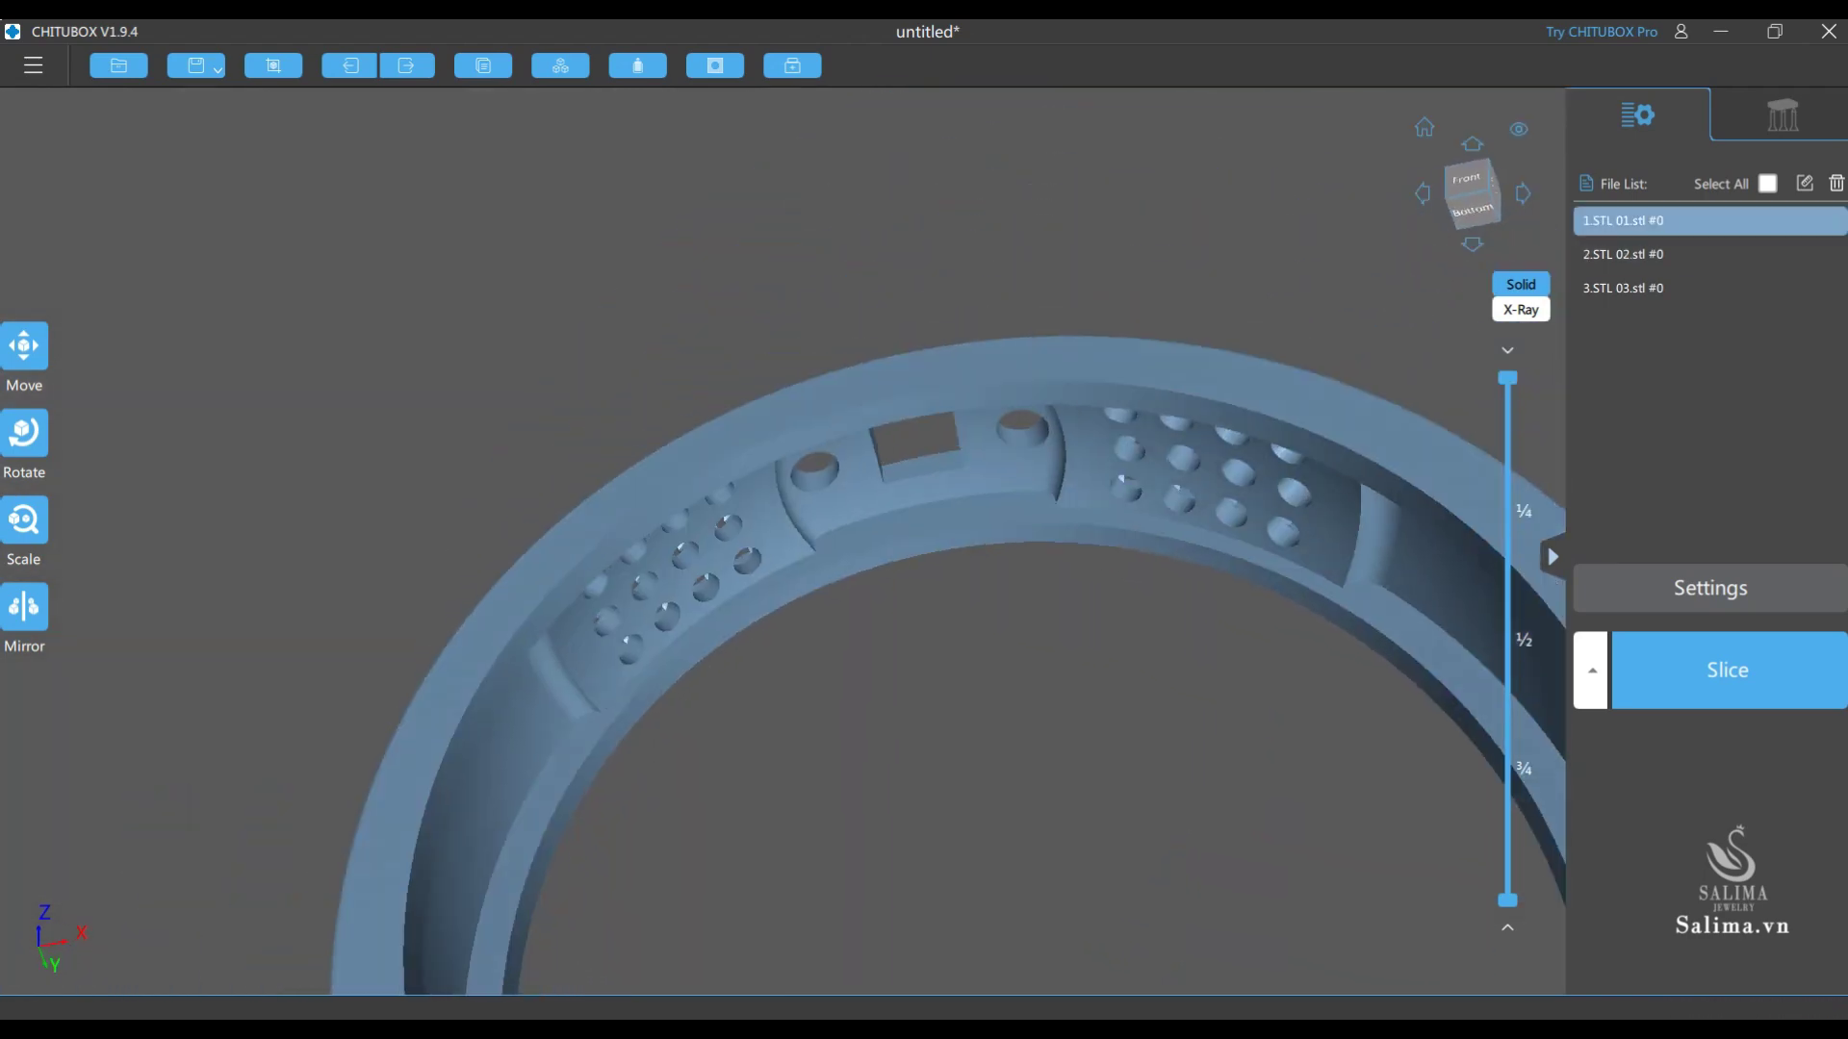
scroll(924, 539, down, 2)
scroll(924, 539, up, 1)
scroll(924, 539, down, 4)
mouse_move(924, 481)
mouse_down()
mouse_move(905, 625)
mouse_move(847, 674)
mouse_move(616, 626)
mouse_move(731, 597)
mouse_up()
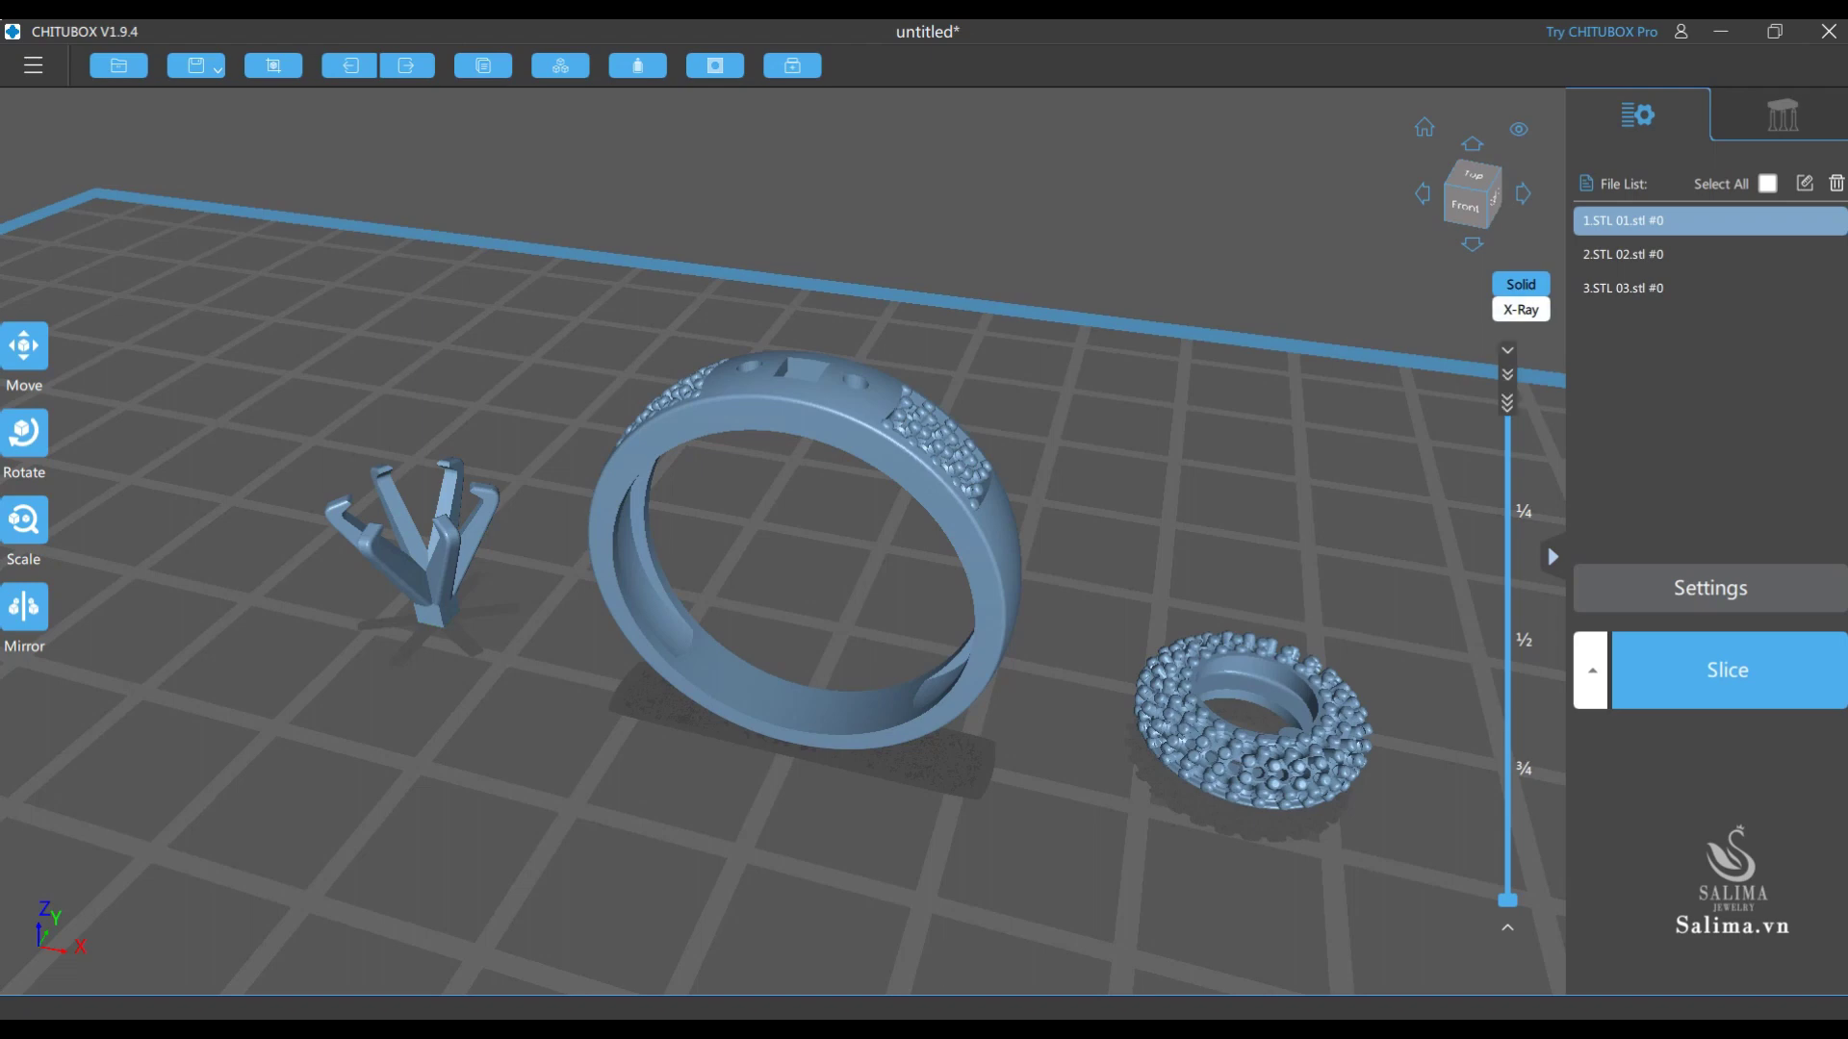
drag(1507, 377, 1507, 479)
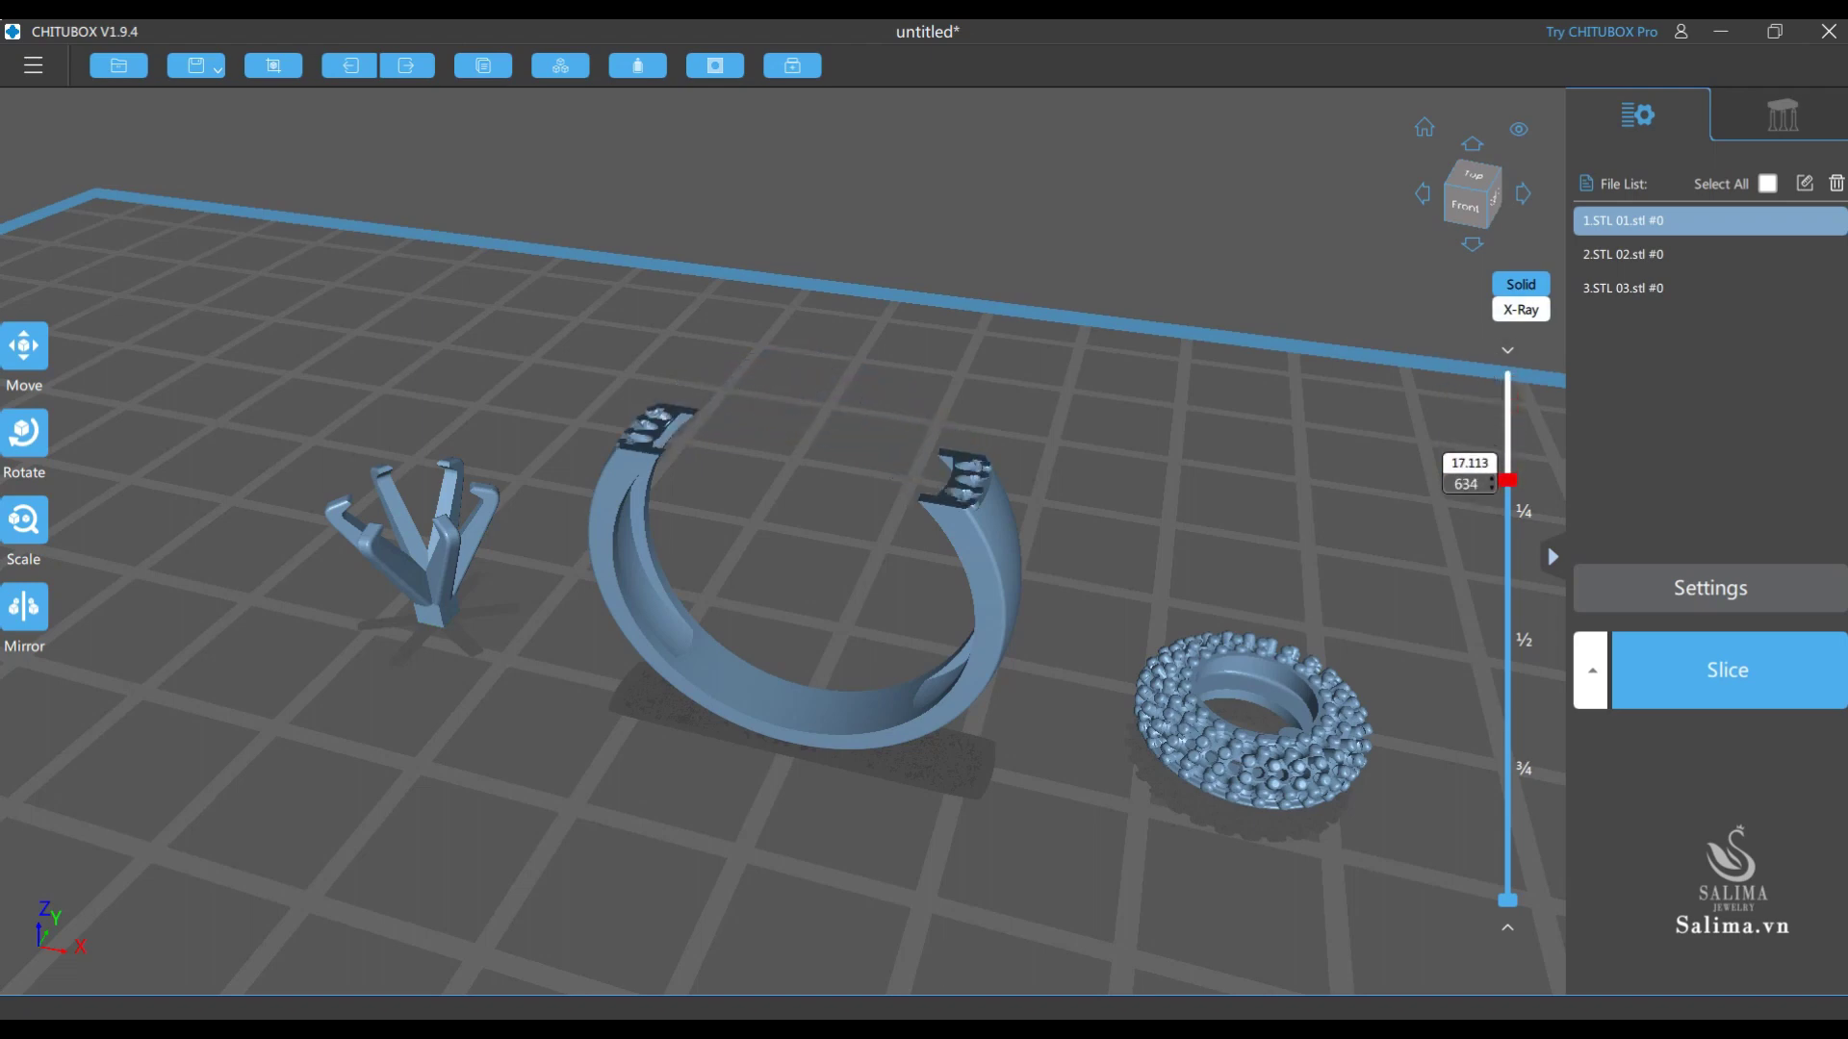
mouse_move(1507, 593)
mouse_down()
mouse_move(1507, 896)
mouse_move(1507, 787)
mouse_up()
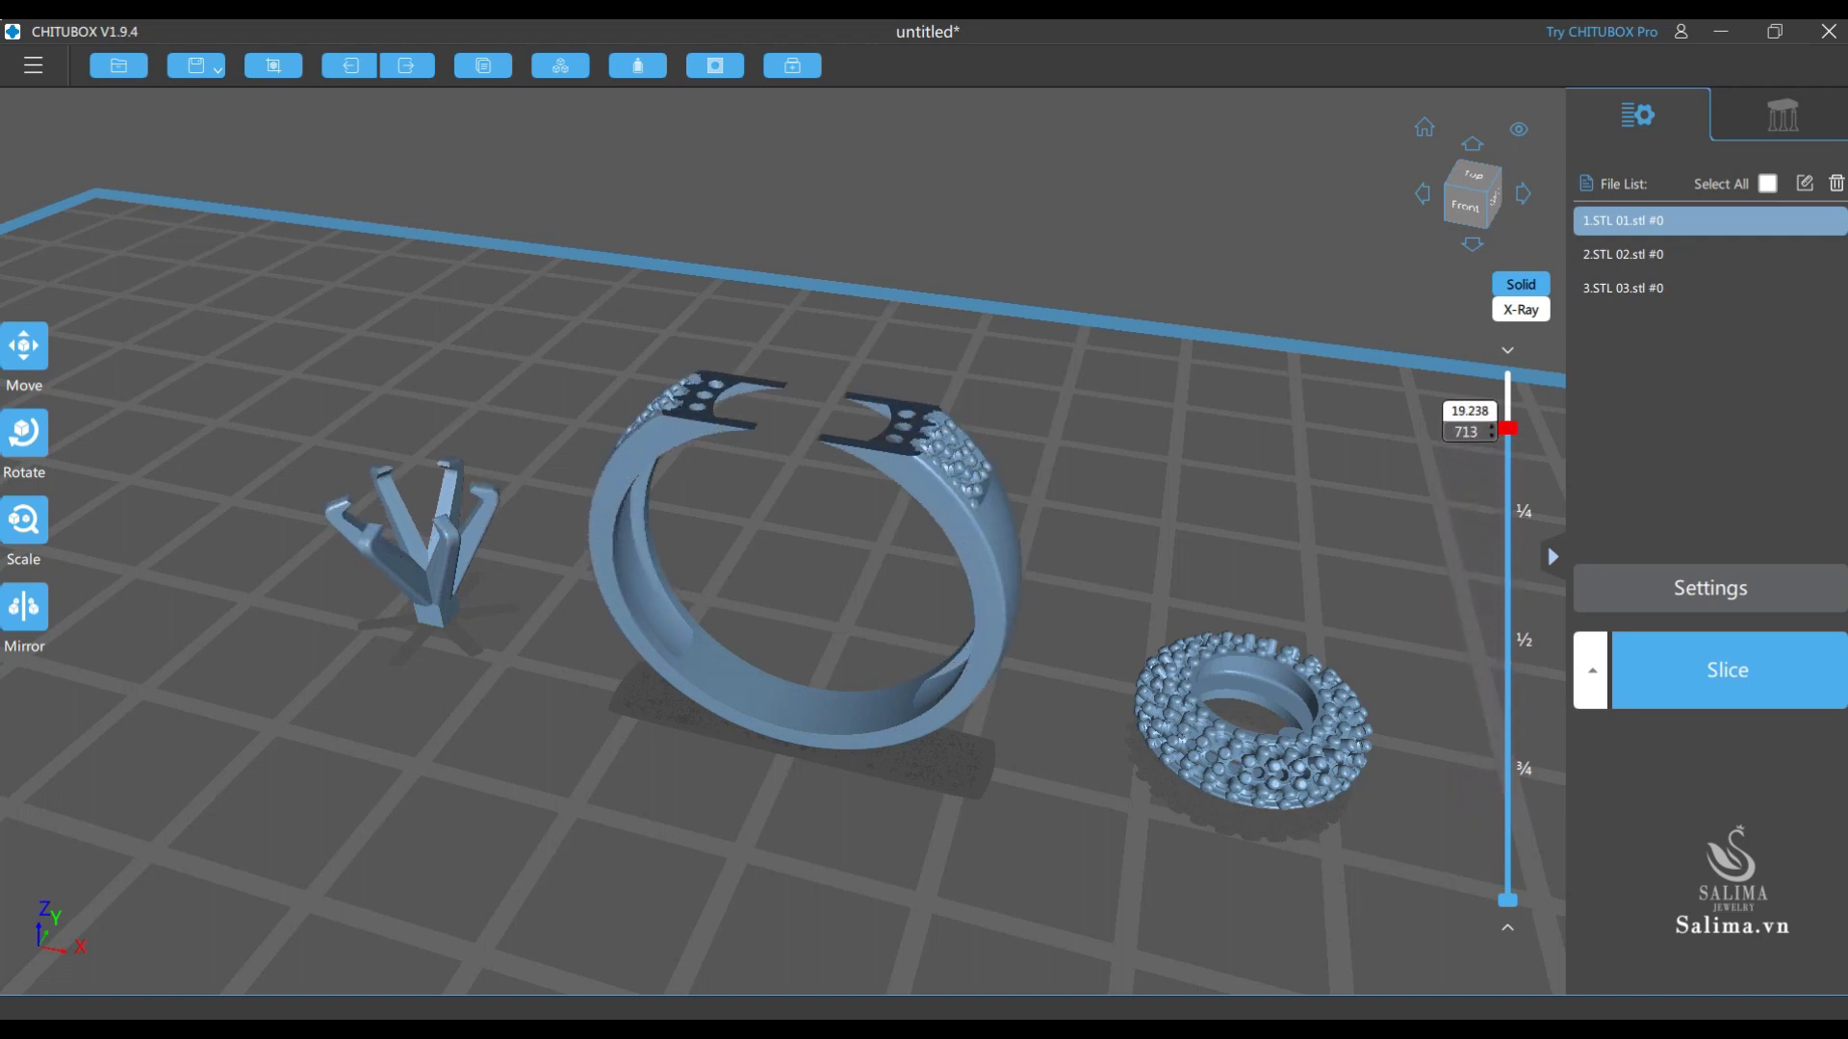
drag(1507, 428, 1507, 396)
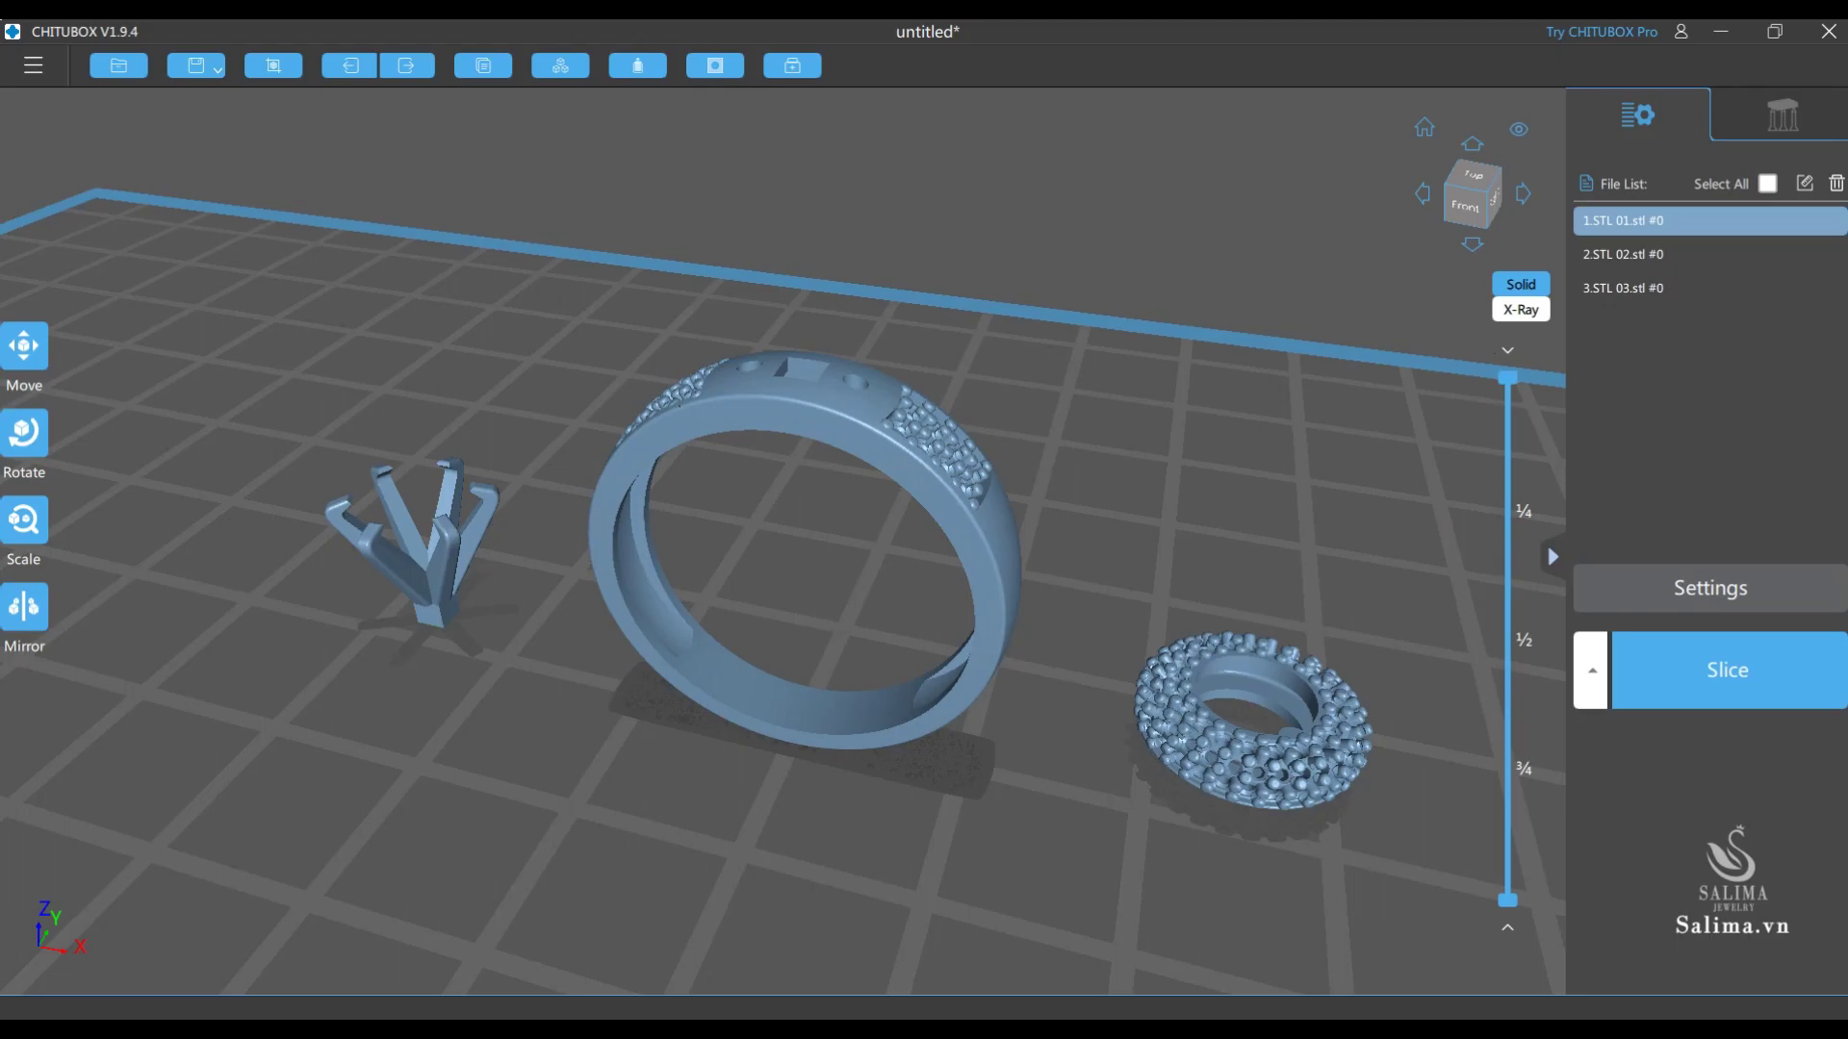